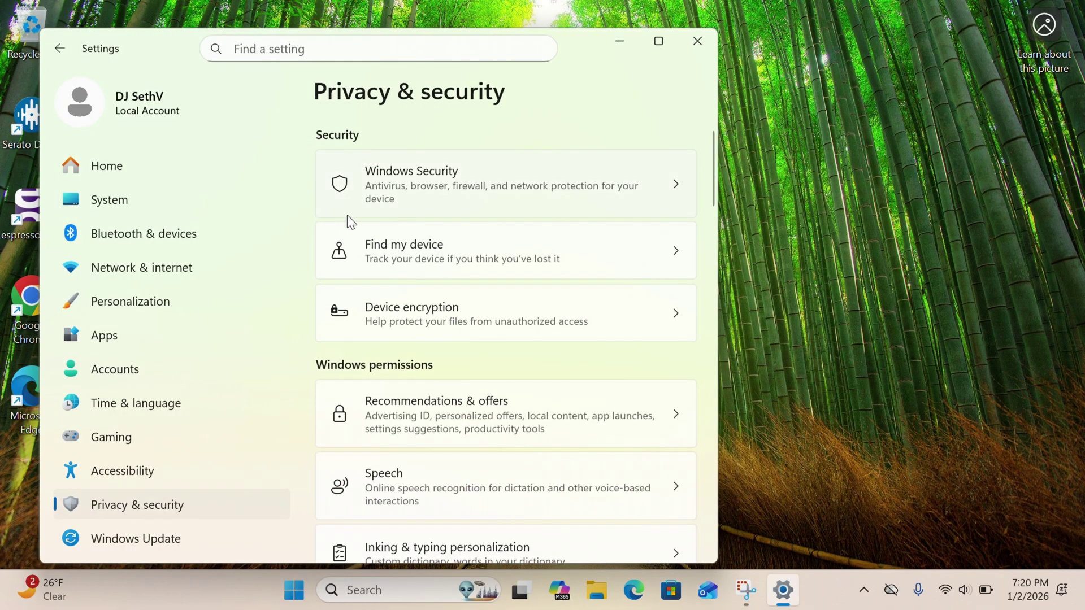
Scroll down through the Privacy & security settings page
scroll(419, 256, down, 3)
scroll(419, 258, down, 8)
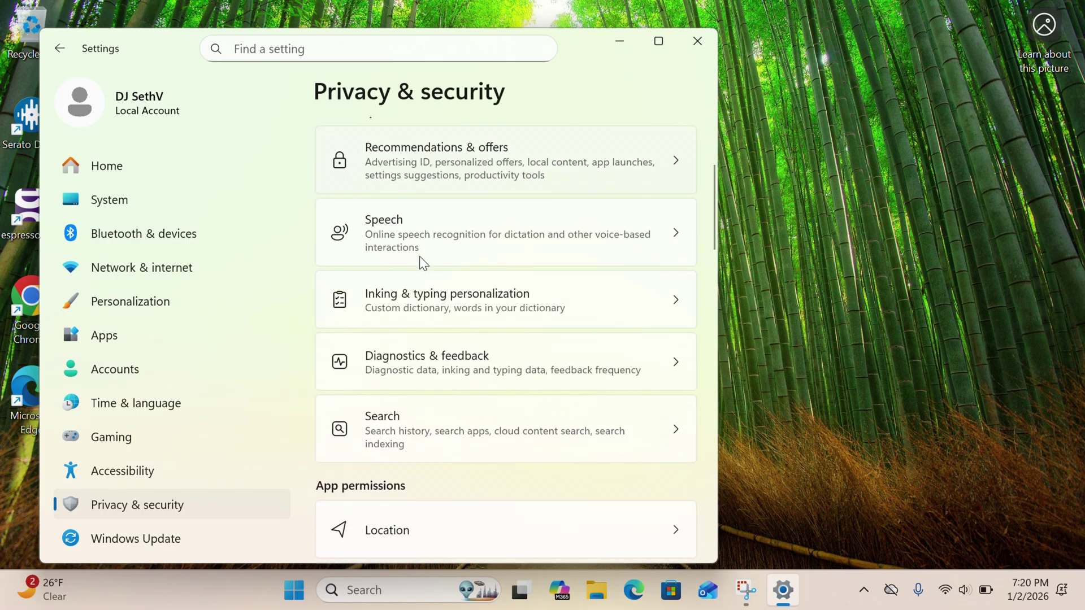
scroll(419, 256, down, 3)
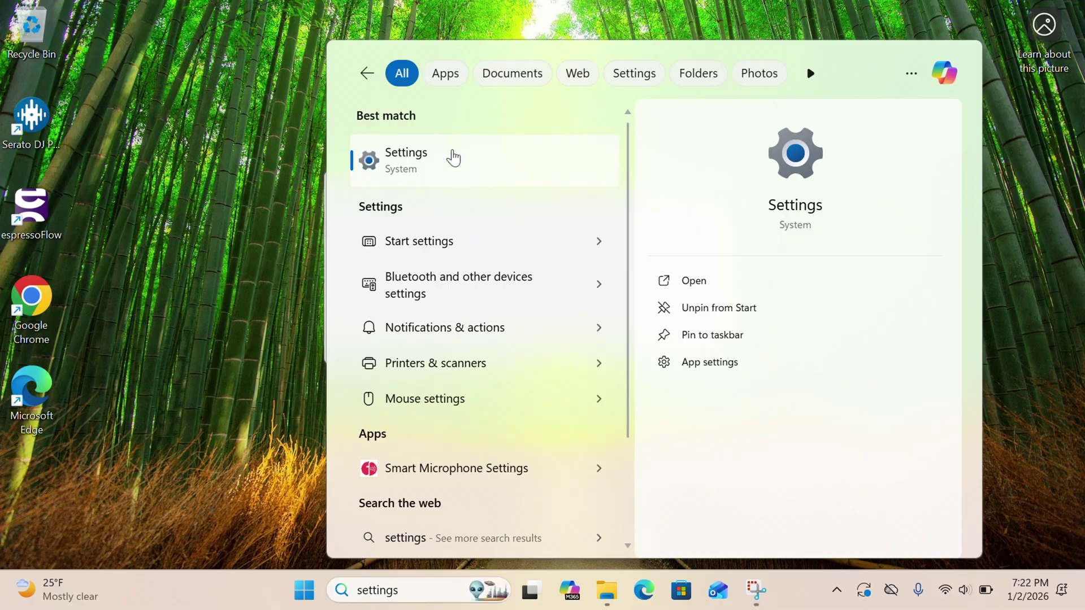
In Personalization > Start, turn off 'Show recommendations for tips, shortcuts, new apps, and more'
click(450, 158)
click(125, 265)
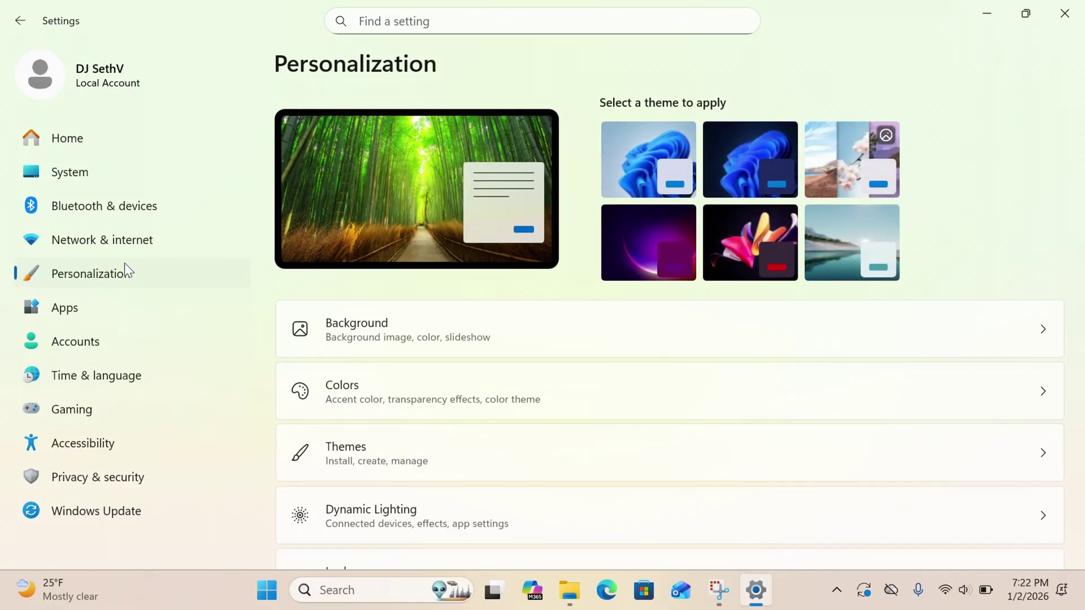
scroll(431, 321, down, 5)
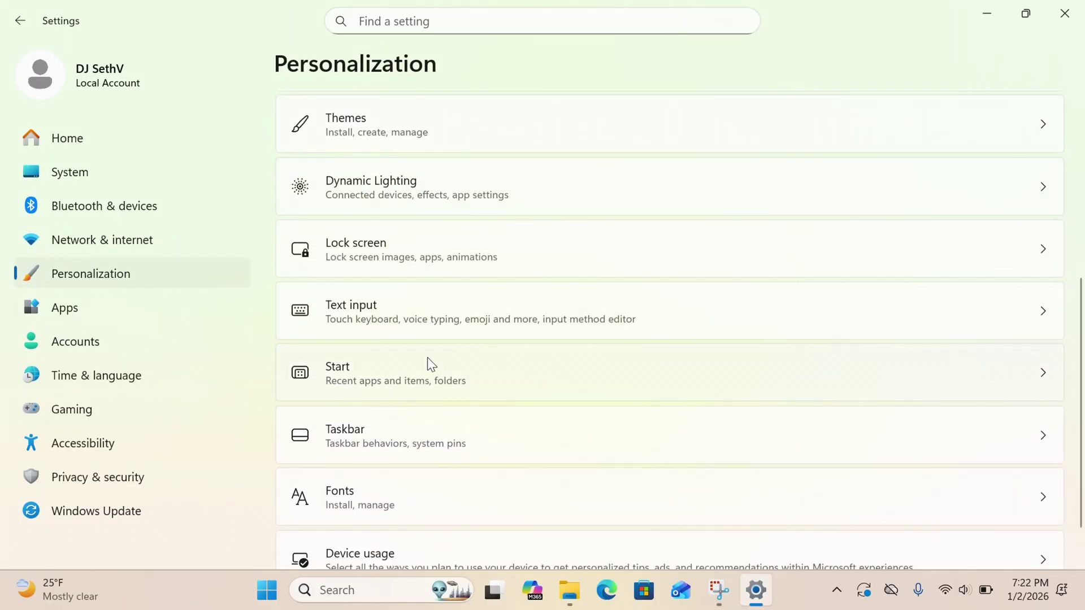
click(428, 365)
scroll(949, 387, down, 2)
scroll(949, 389, down, 1)
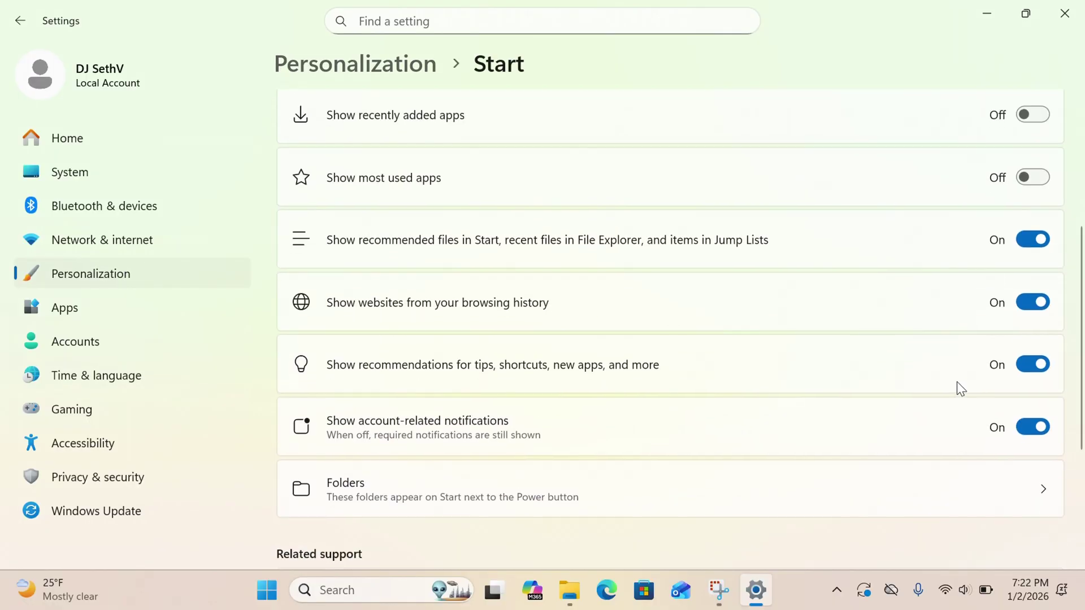
click(1040, 366)
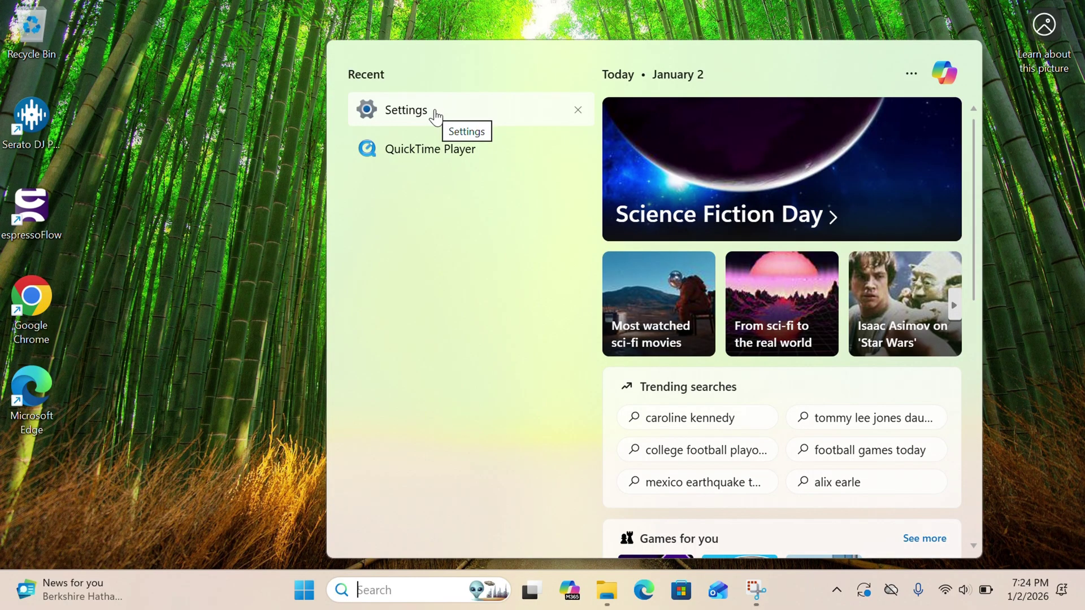
View the Privacy & security > Search settings, then return to Personalization
click(433, 115)
click(123, 479)
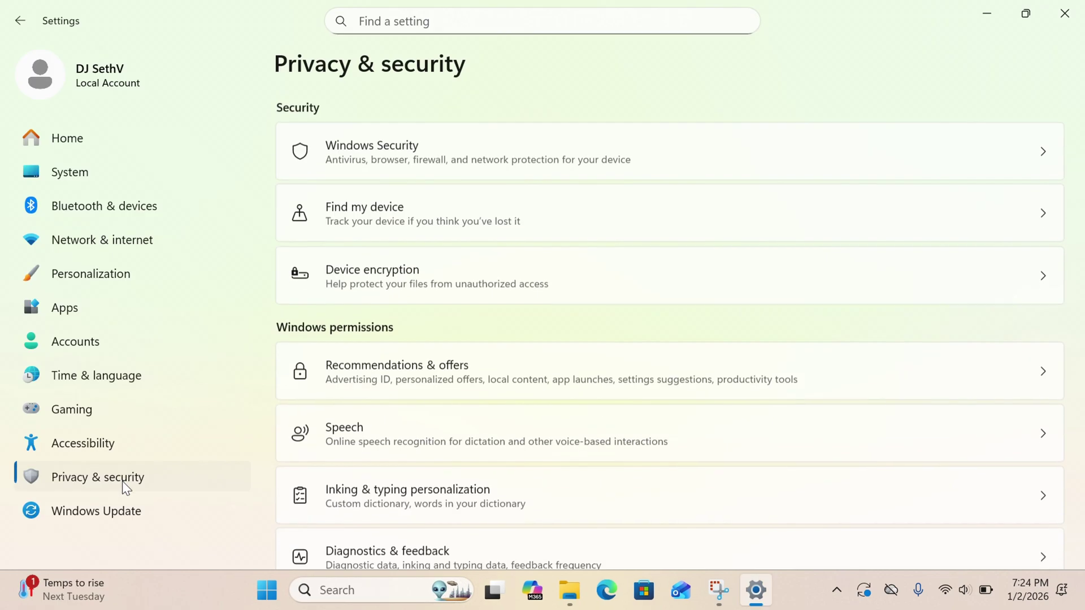
scroll(402, 367, down, 4)
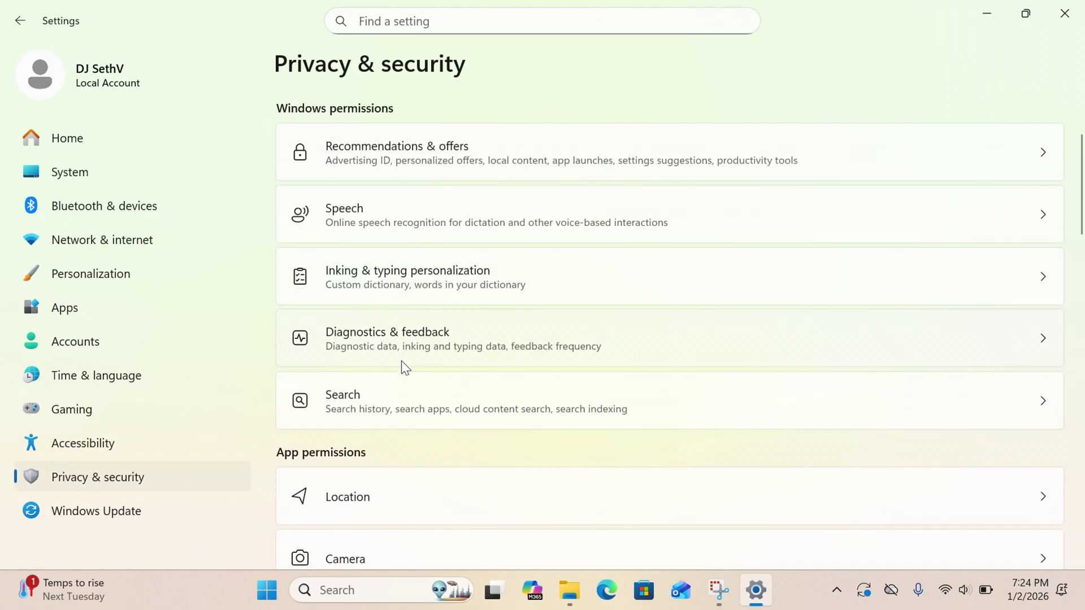
click(405, 370)
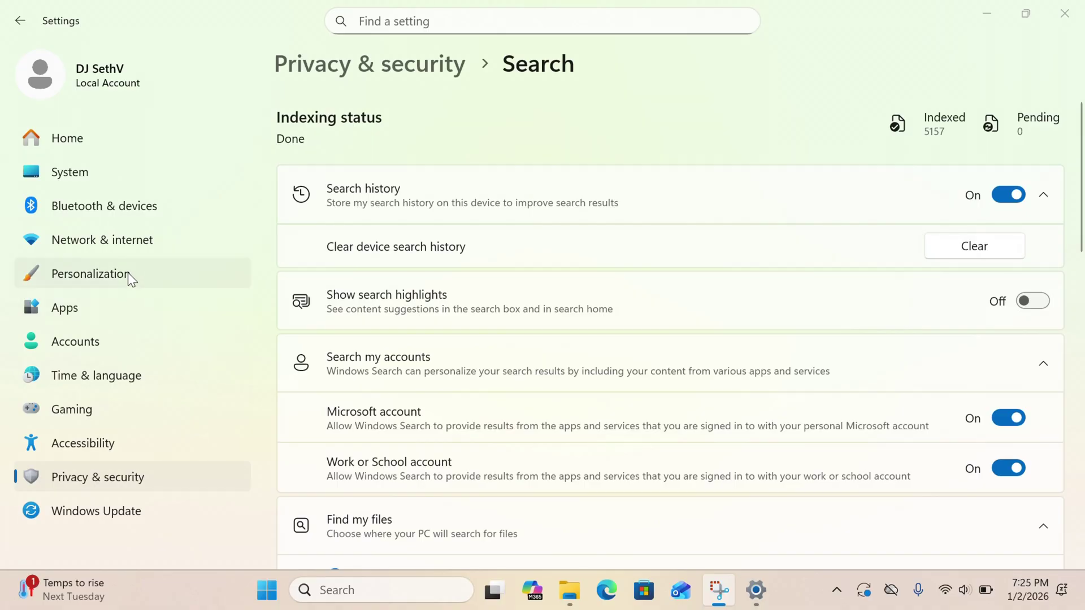
click(128, 272)
Set the lock screen to Picture with the first recent image and turn off fun facts and tips
scroll(411, 339, down, 3)
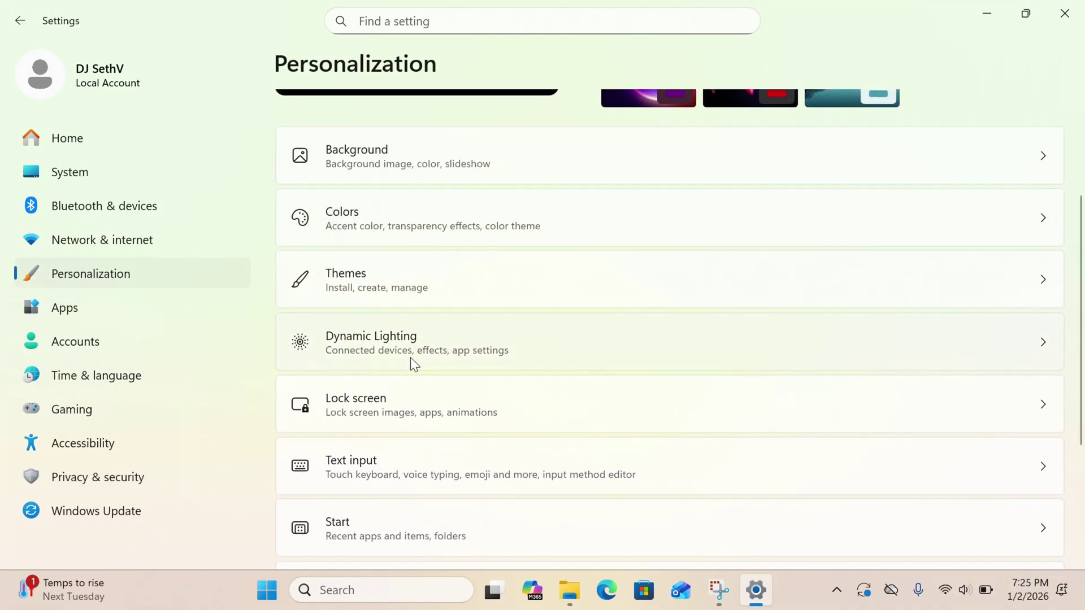
click(410, 406)
click(945, 301)
click(944, 338)
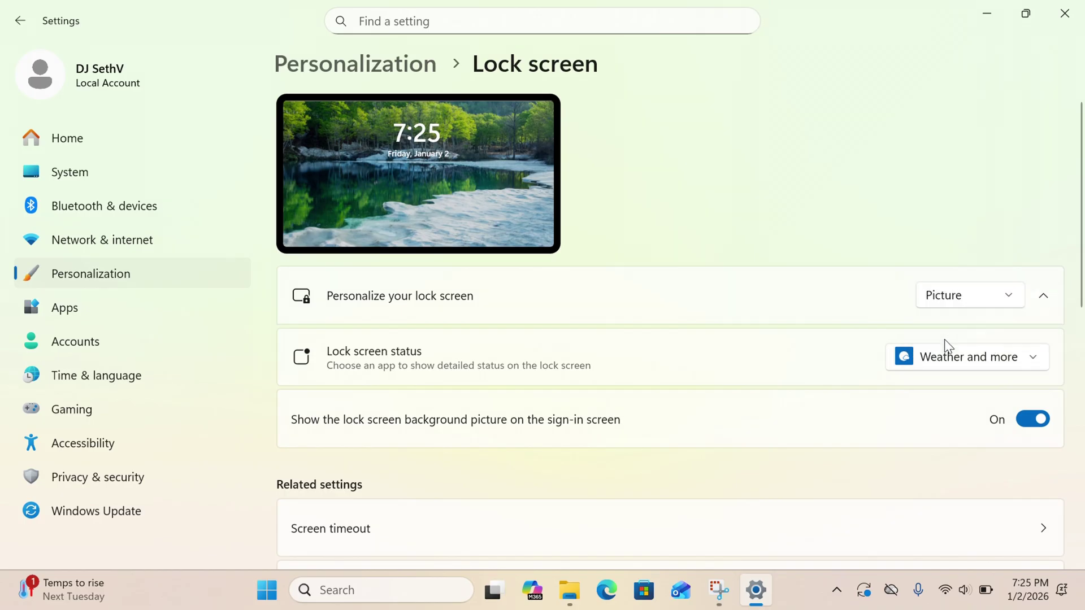
click(381, 416)
scroll(380, 418, down, 3)
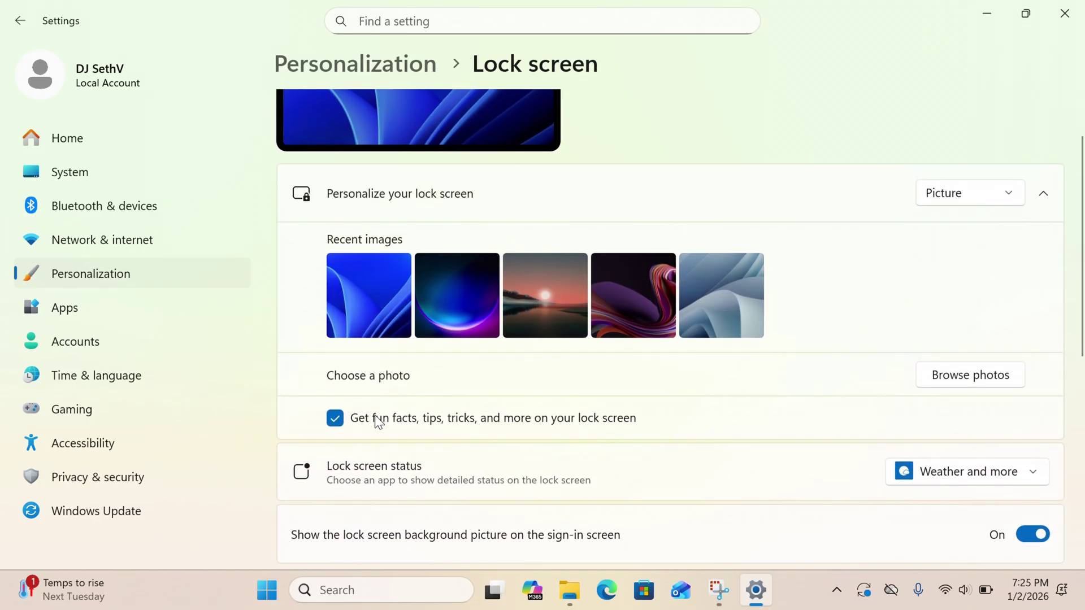
click(334, 418)
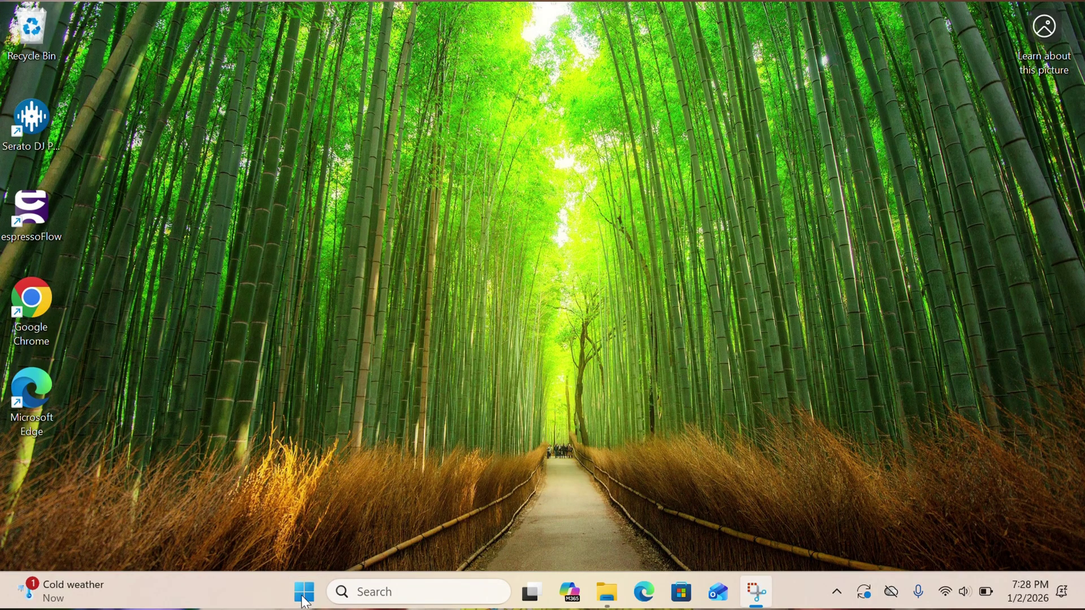
From Device Manager, view the USB Root Hub (USB 3.0) Power Management properties
right_click(304, 600)
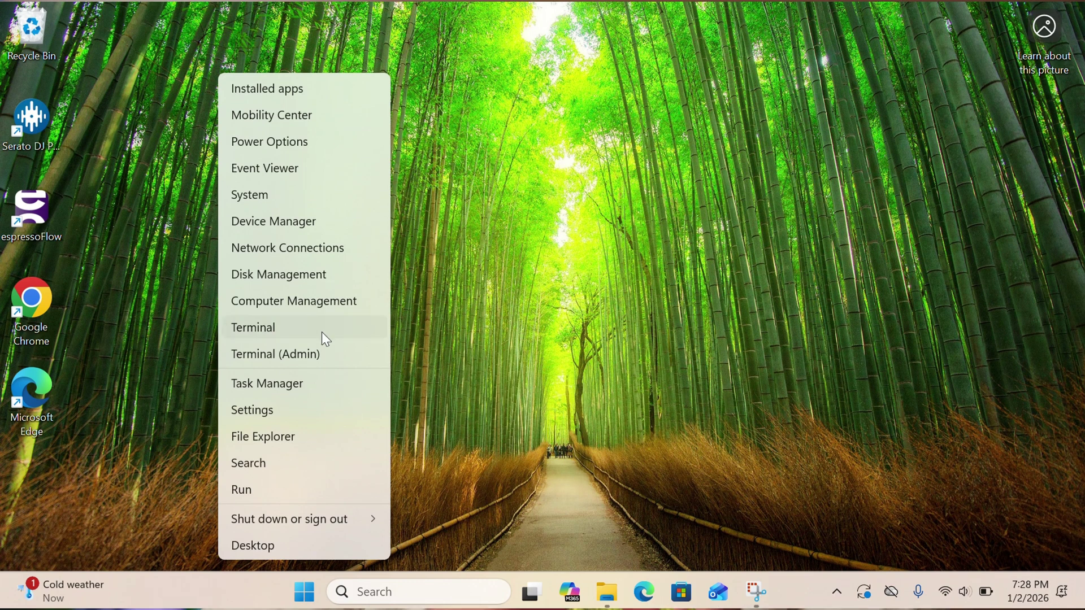
click(325, 222)
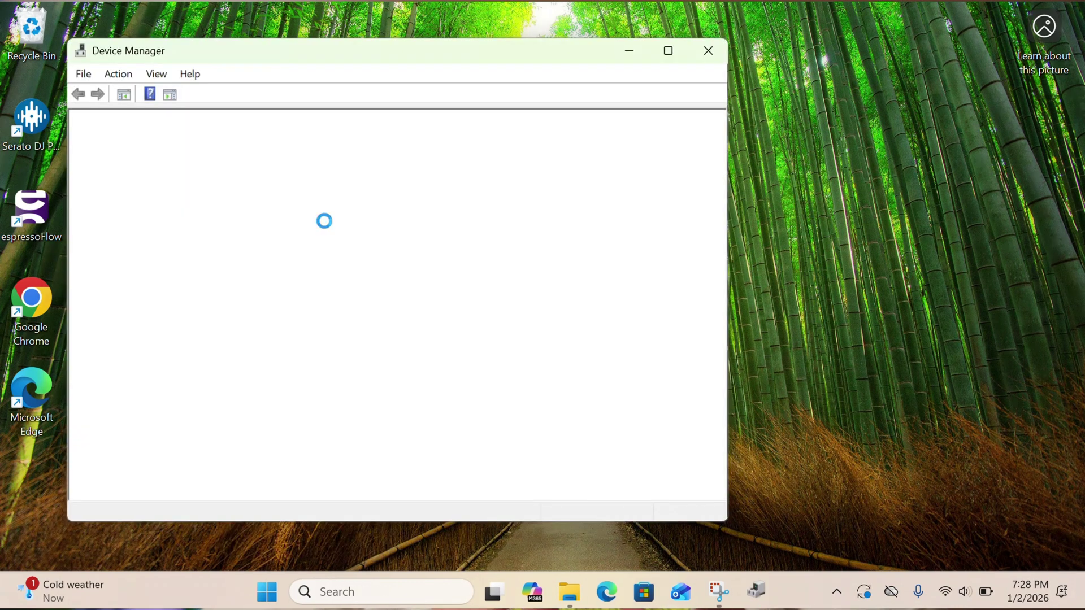
scroll(100, 447, down, 1)
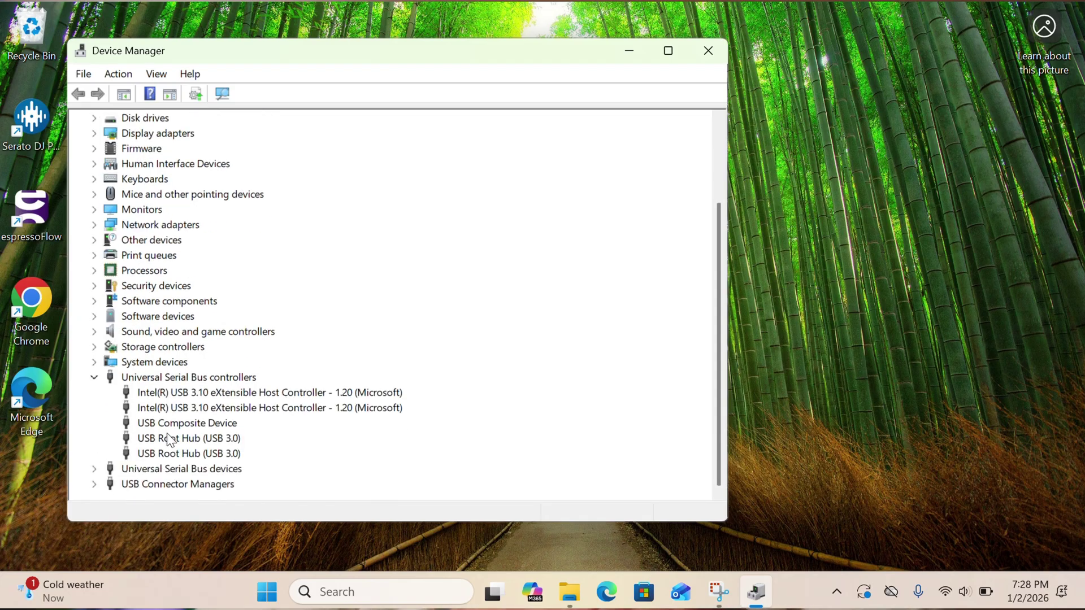
right_click(181, 453)
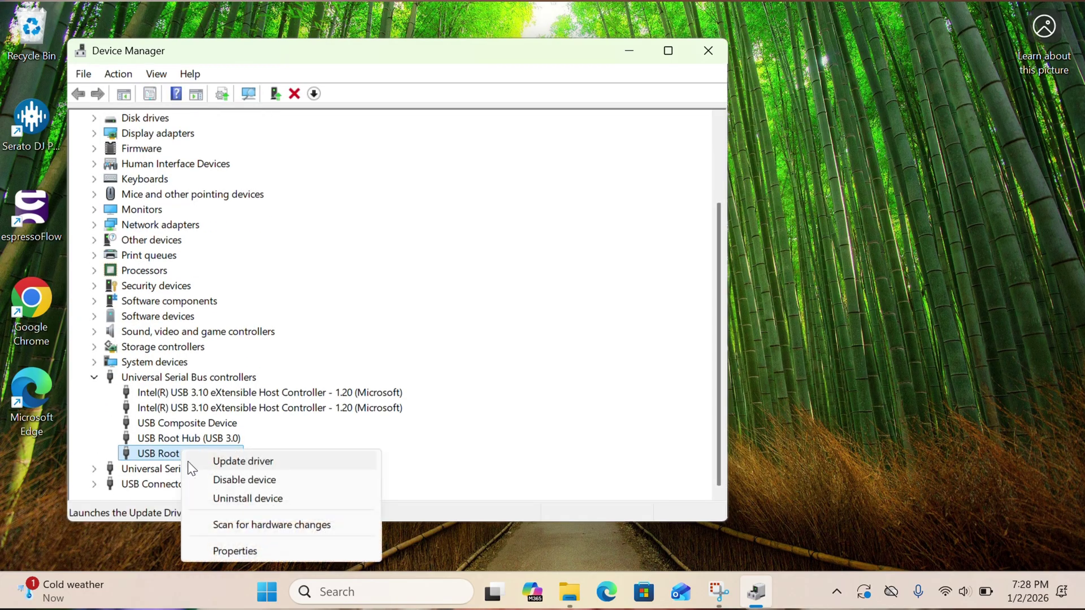
click(229, 549)
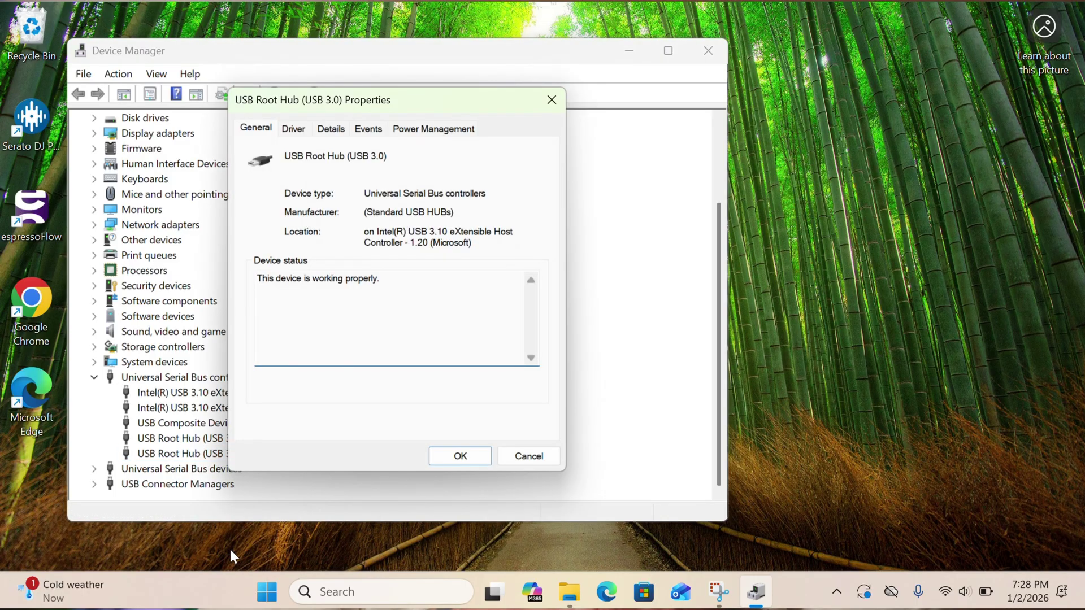
click(430, 131)
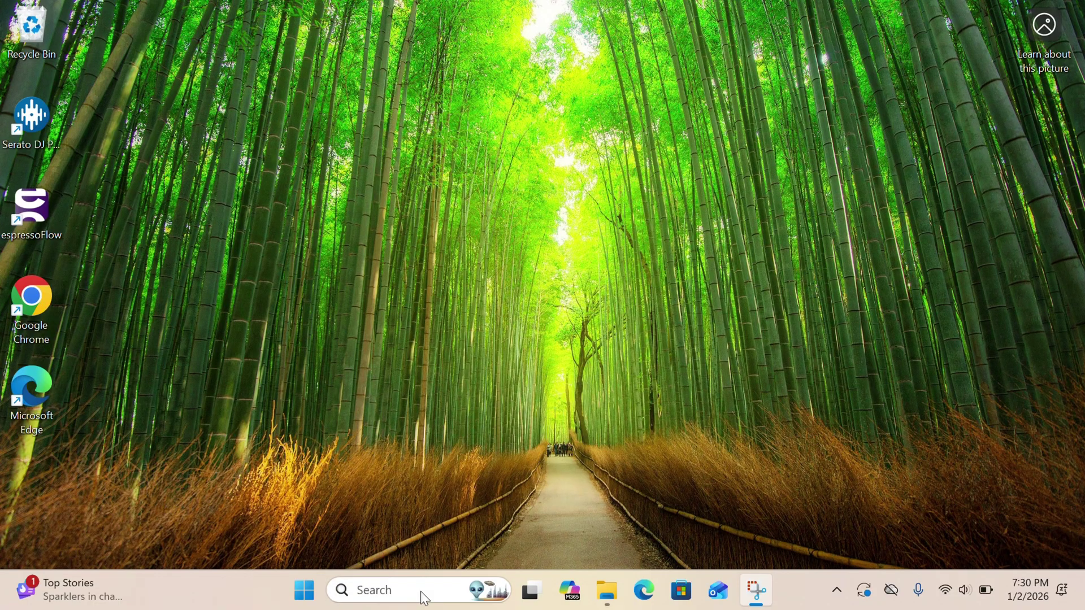
Open Control Panel via search and set View by to Large icons
click(420, 591)
text(control)
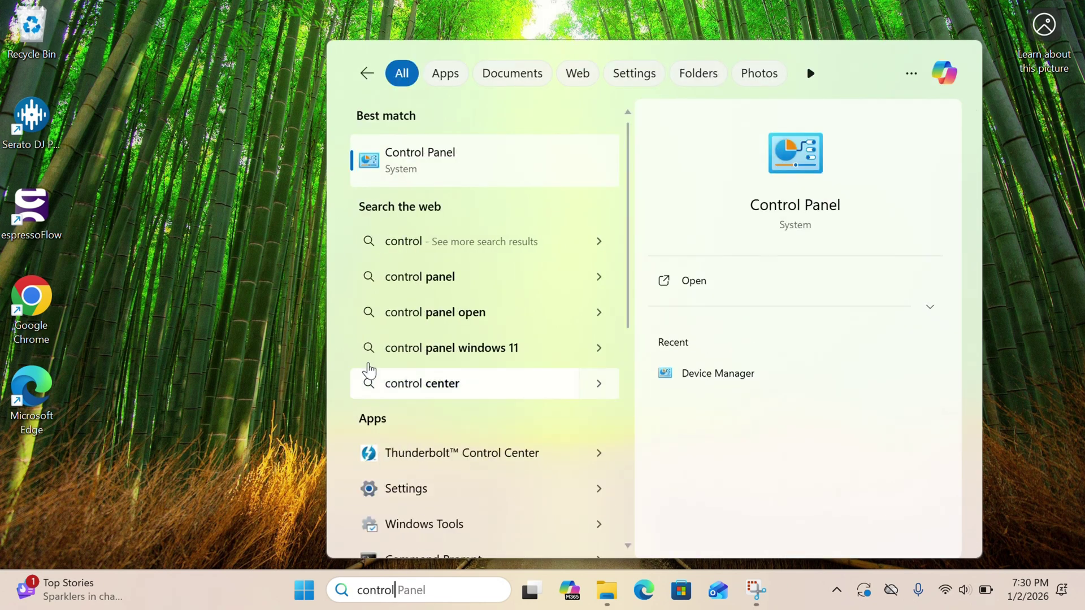
click(389, 176)
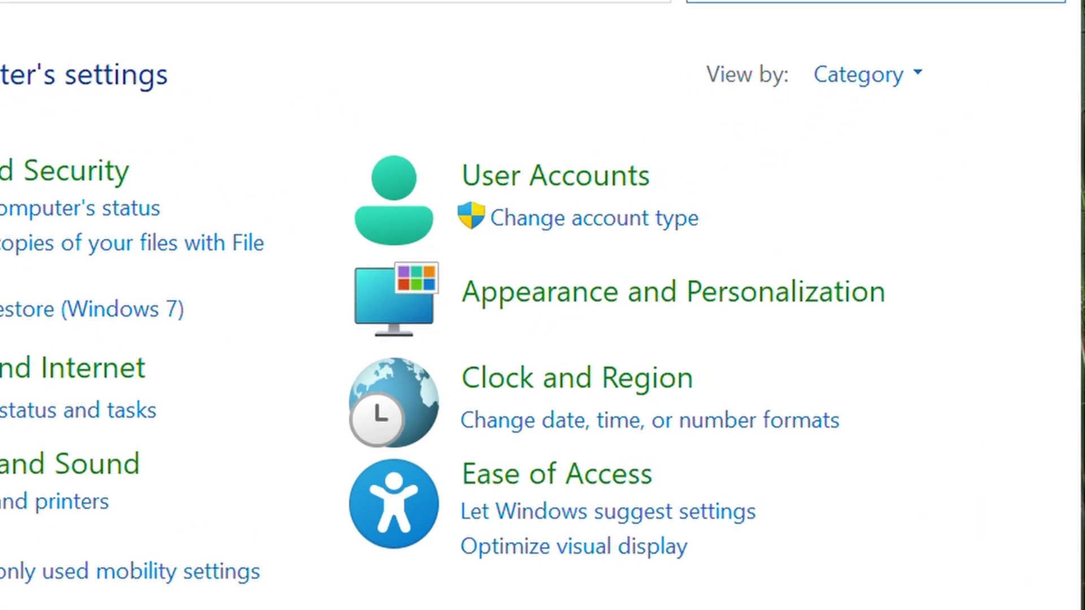
click(853, 77)
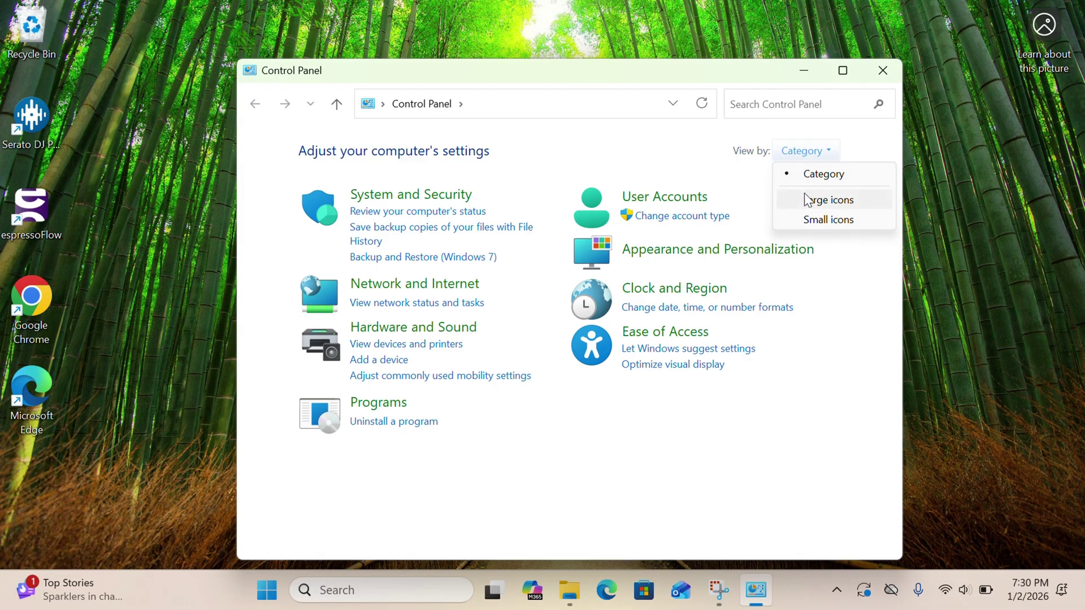
click(806, 200)
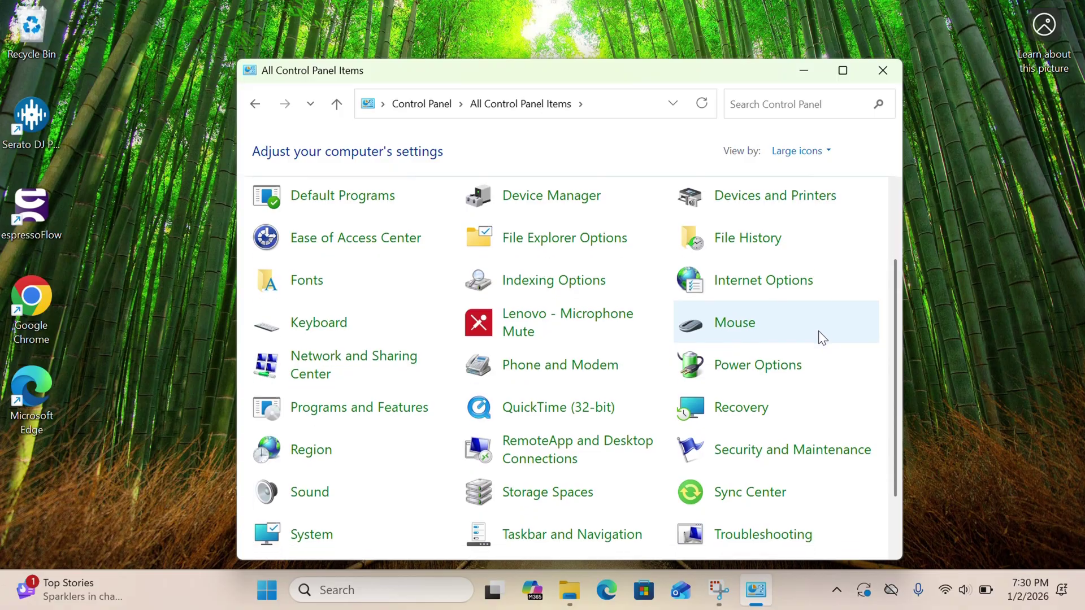
Scroll the All Control Panel Items list and open Power Options
scroll(818, 336, down, 1)
click(785, 360)
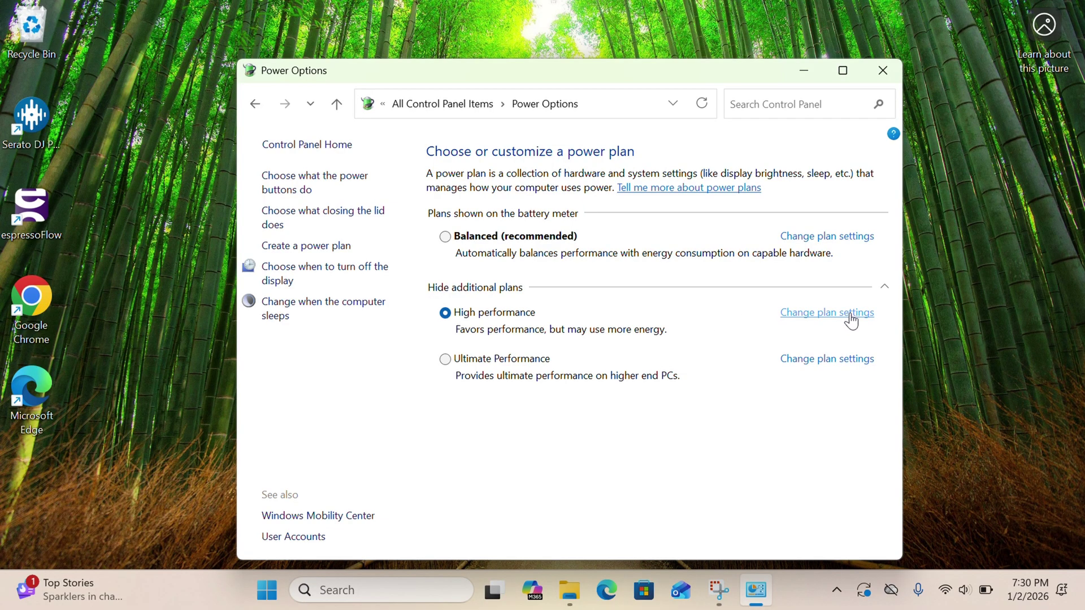
In the High performance plan's advanced settings, set USB selective suspend when plugged in to Disabled
click(850, 316)
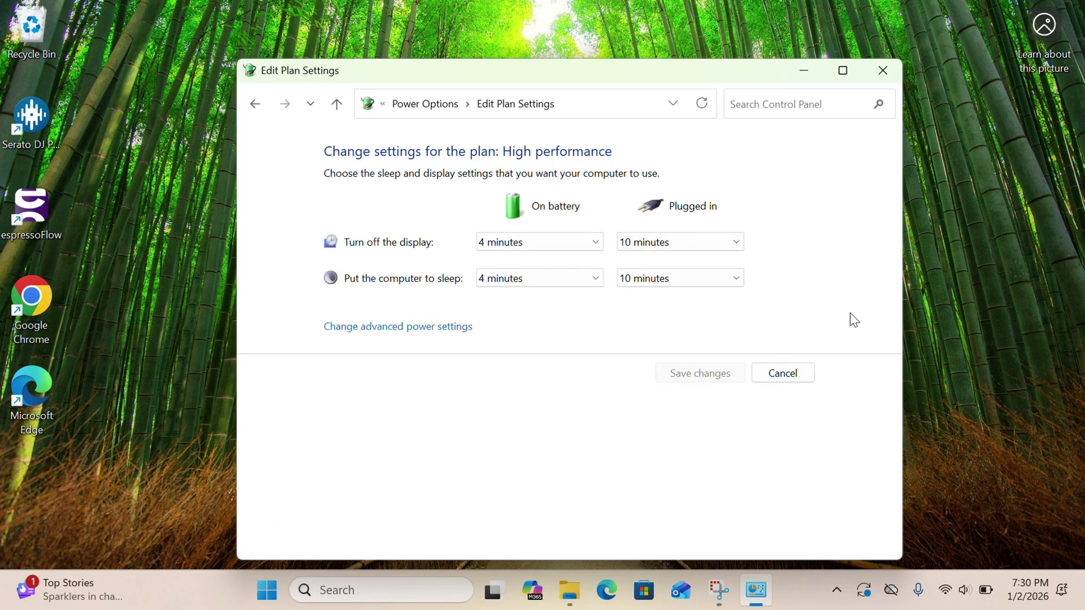
click(468, 330)
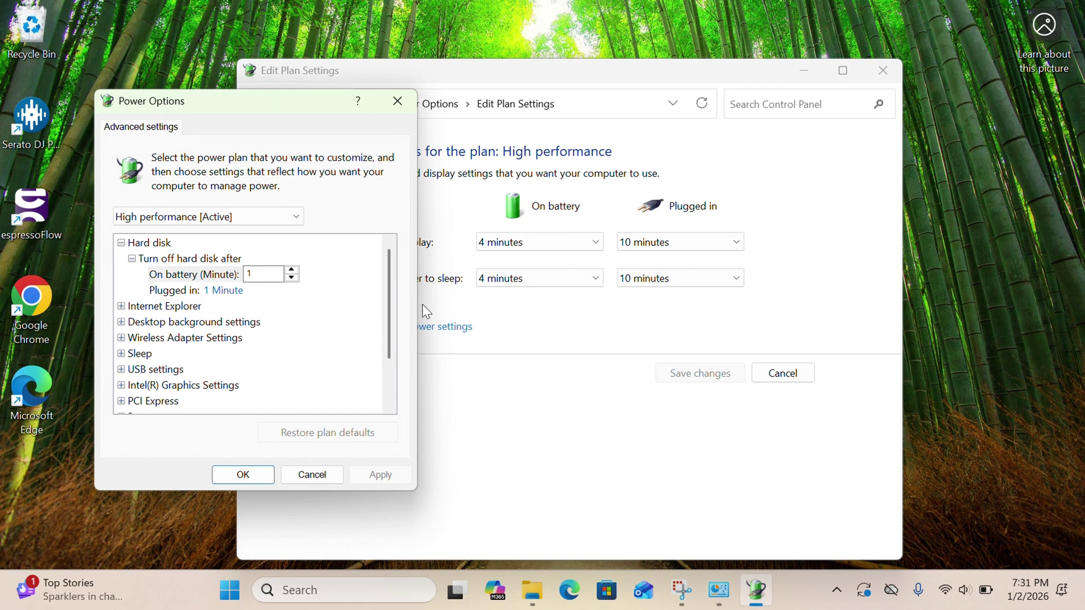
click(121, 370)
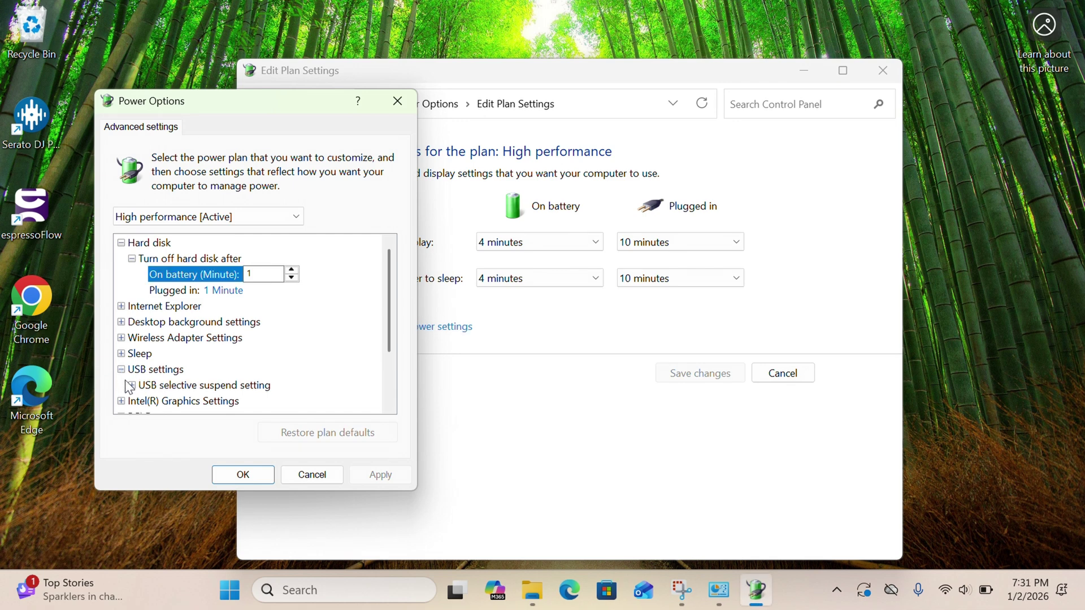
click(131, 385)
scroll(135, 391, down, 2)
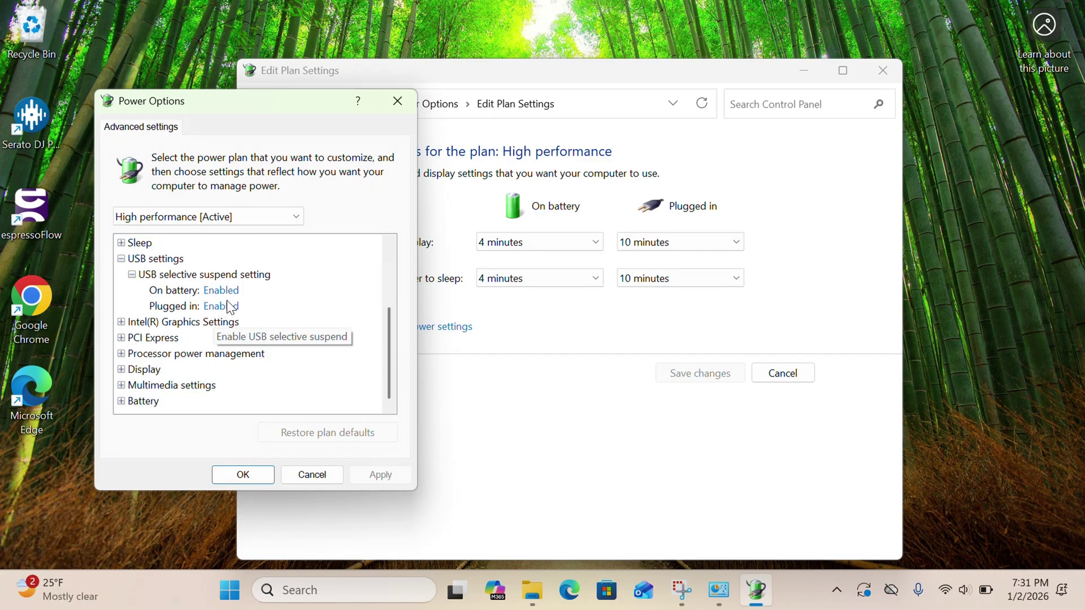
click(228, 306)
click(228, 307)
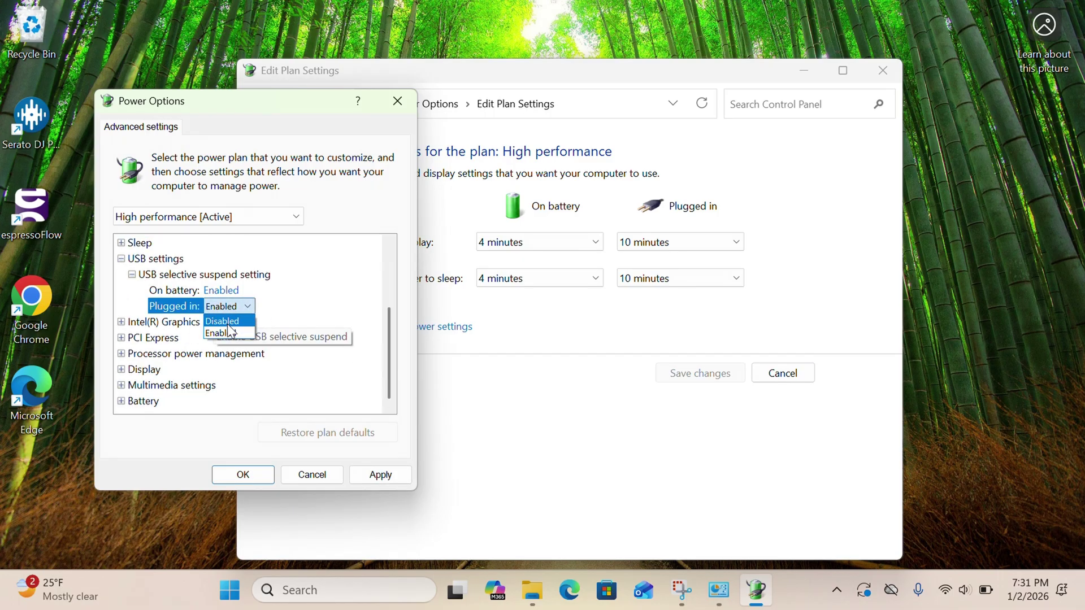
click(227, 324)
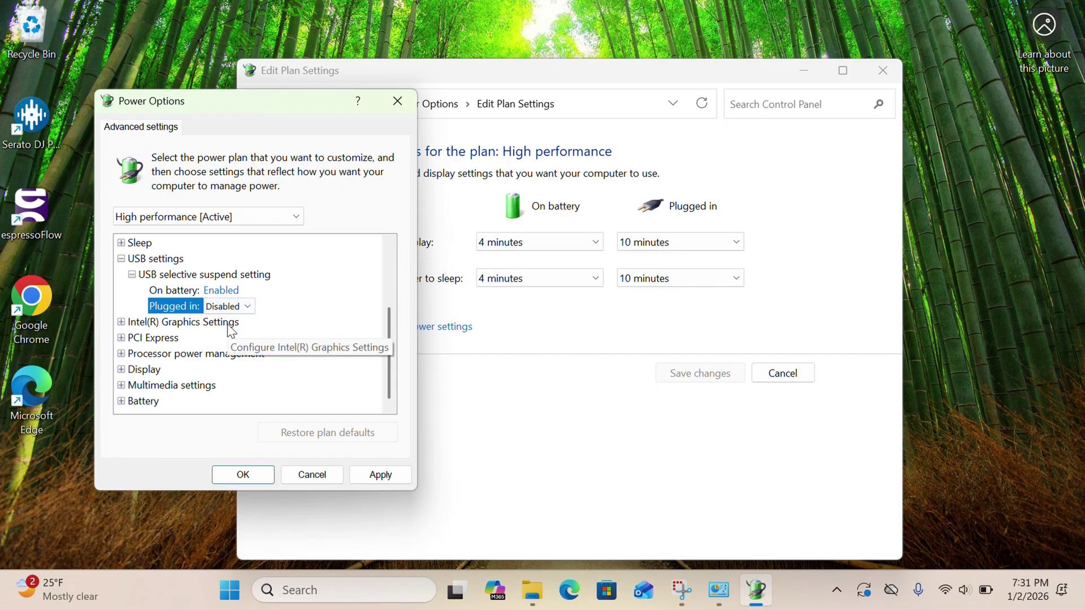
Expand Processor power management to show the minimum and maximum processor state values
click(121, 258)
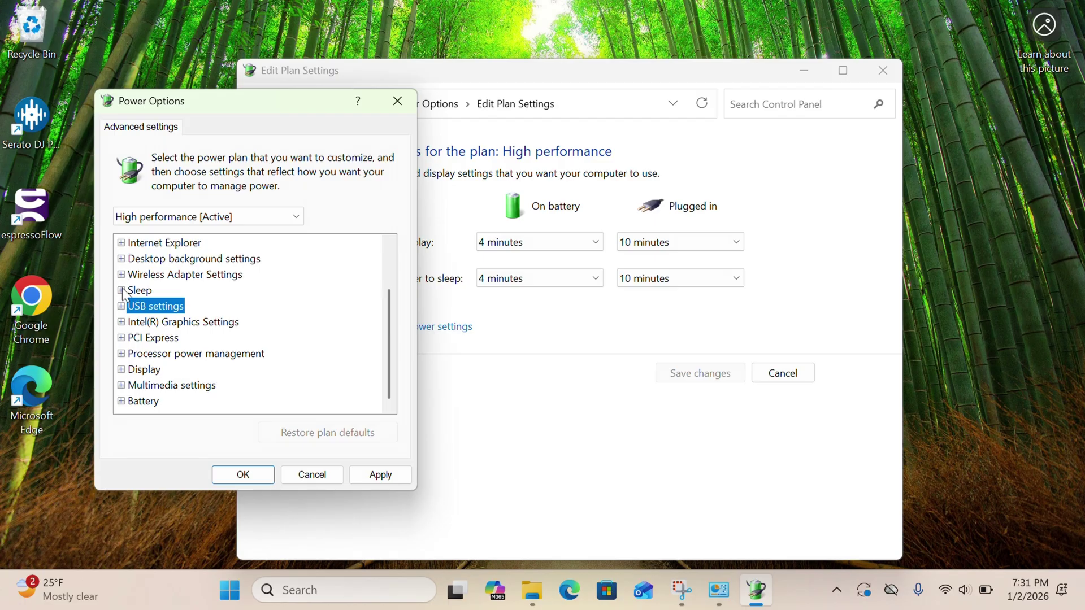
click(121, 353)
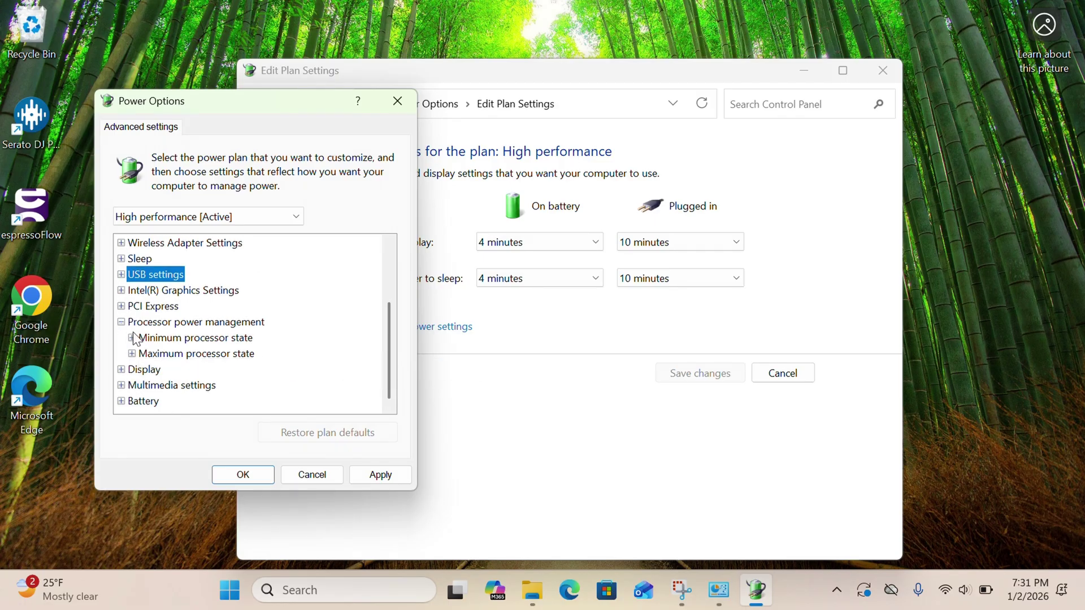
click(131, 338)
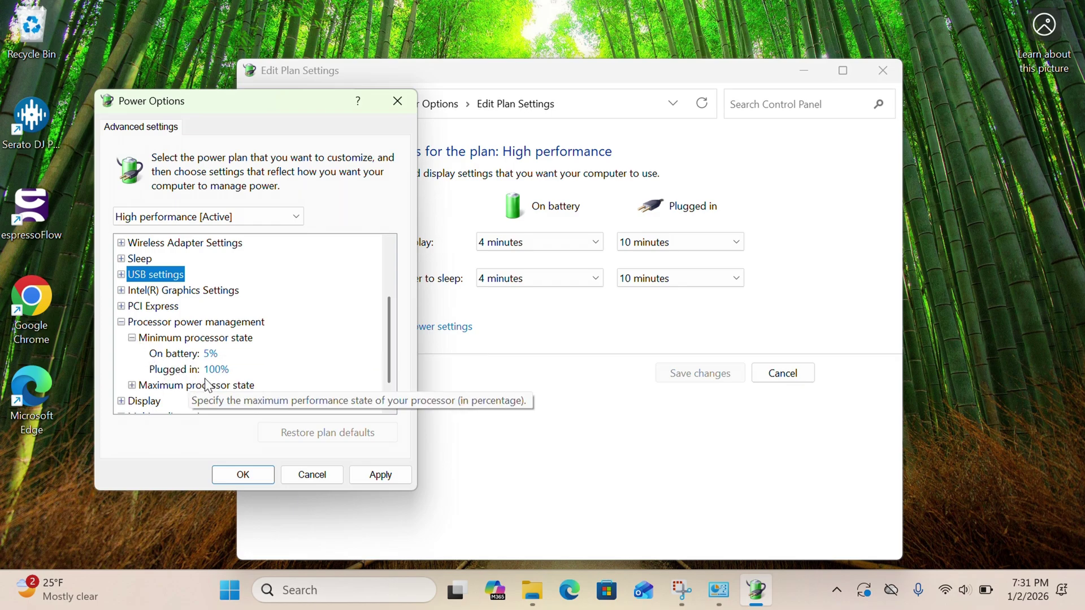
click(132, 385)
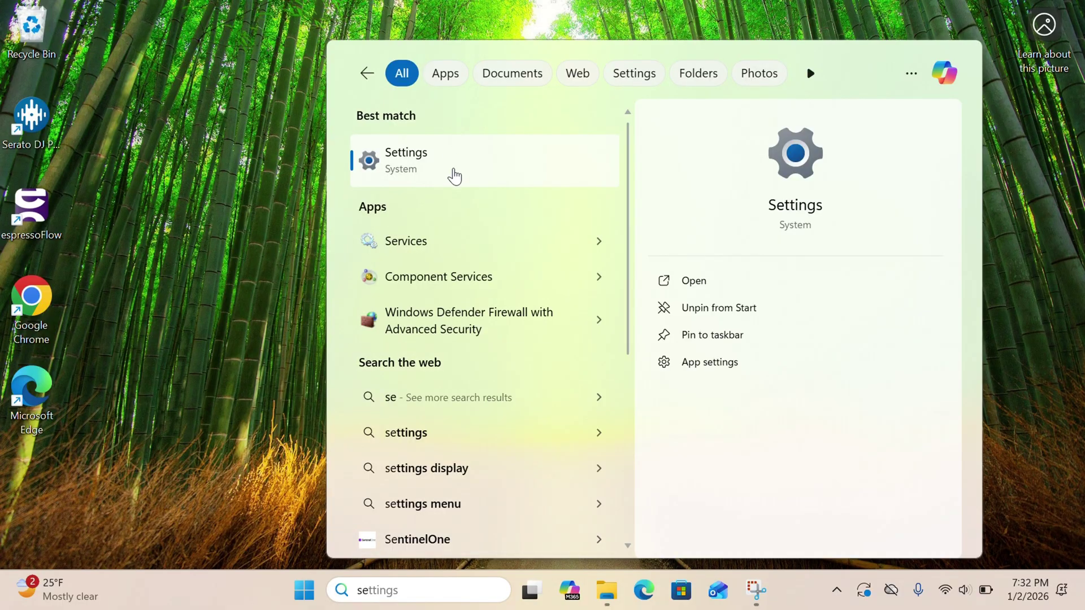
Open the Performance Options from System > About > Advanced system settings and view the Advanced tab
click(454, 176)
scroll(353, 501, down, 10)
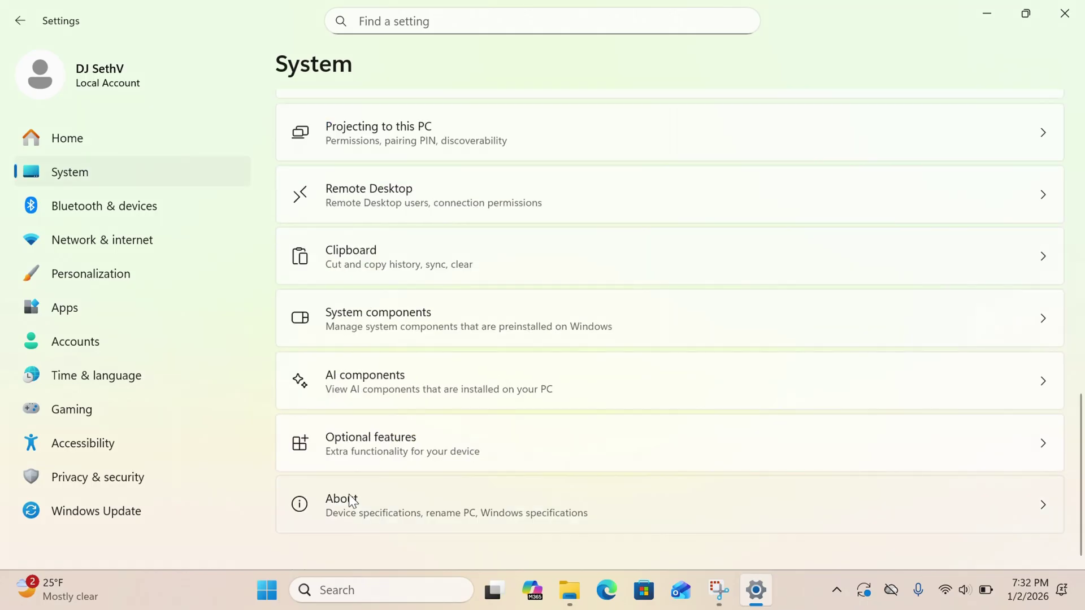
click(353, 500)
click(723, 353)
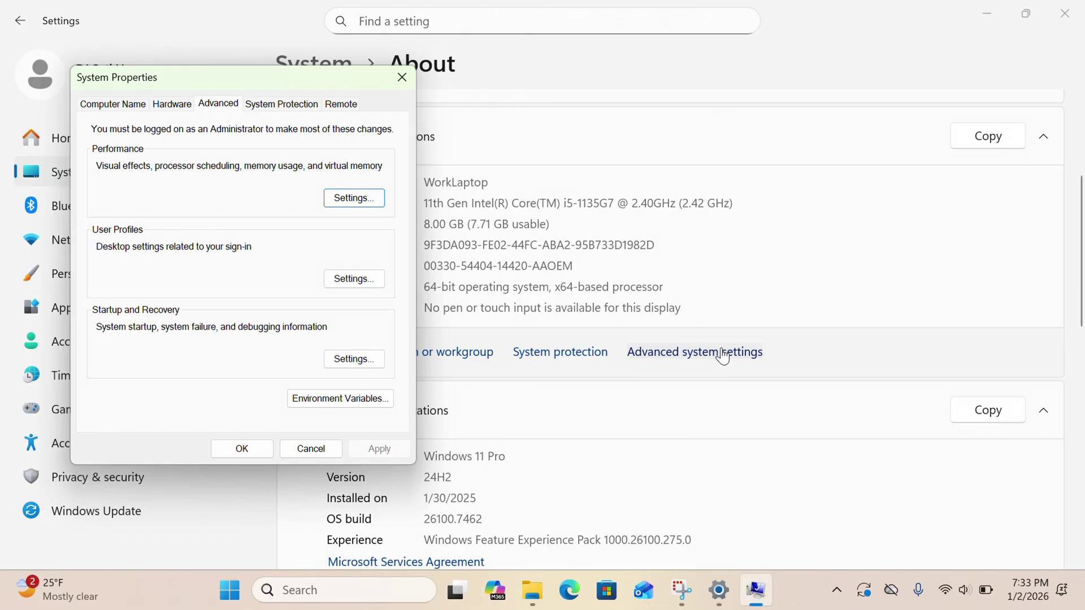
click(349, 199)
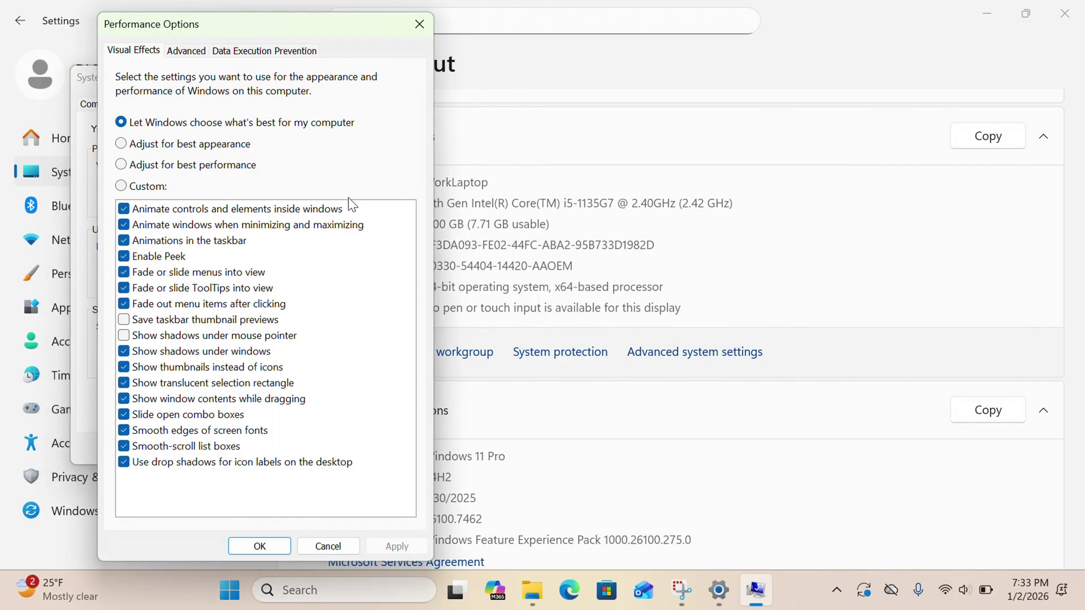
click(190, 50)
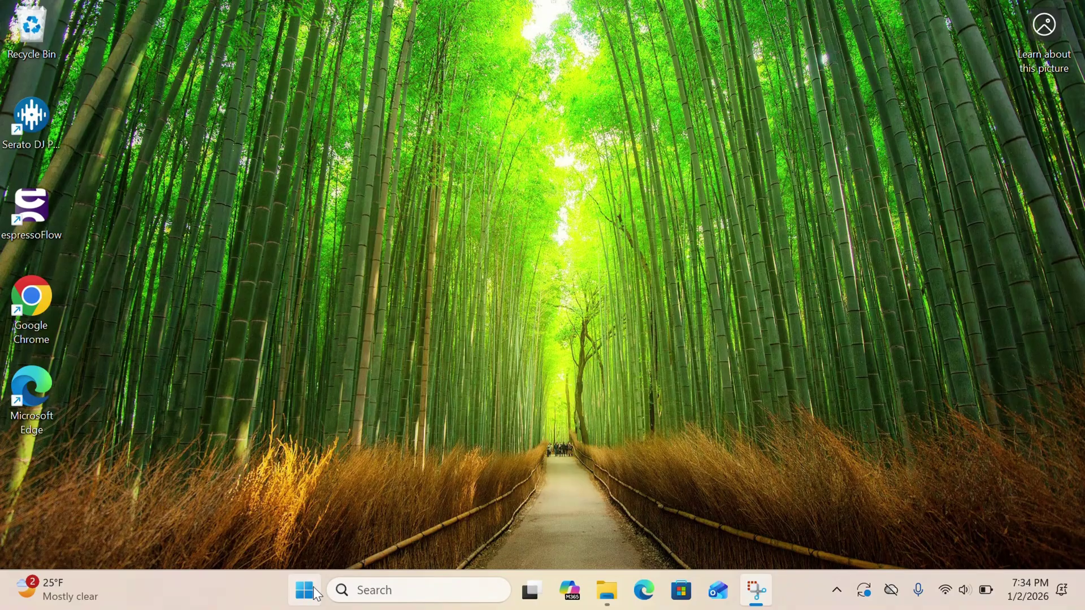
Disable InstallHelper in Task Manager's Startup apps list
right_click(316, 594)
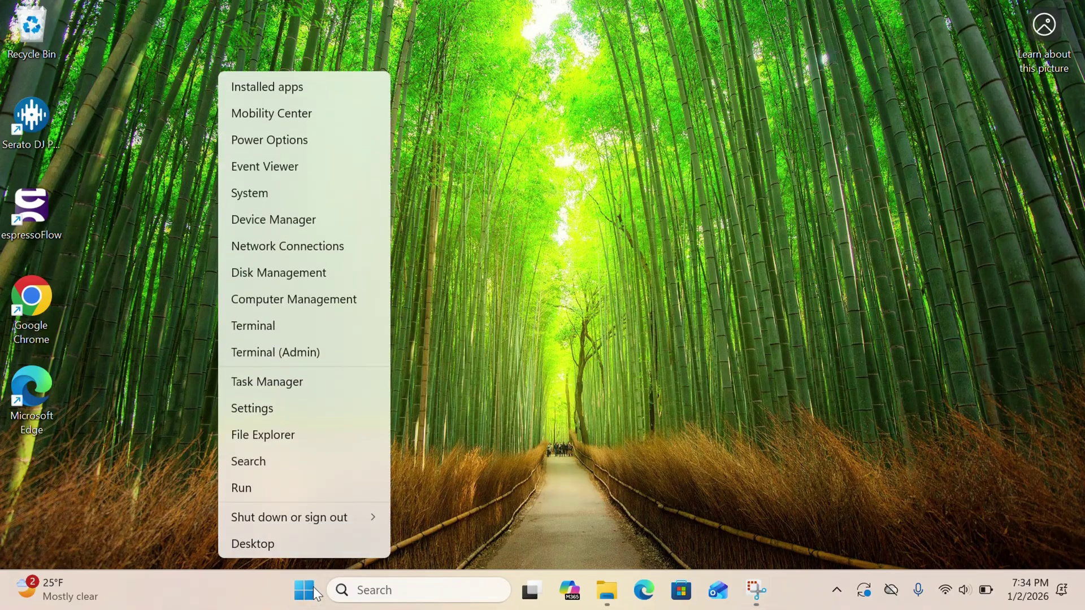
click(328, 381)
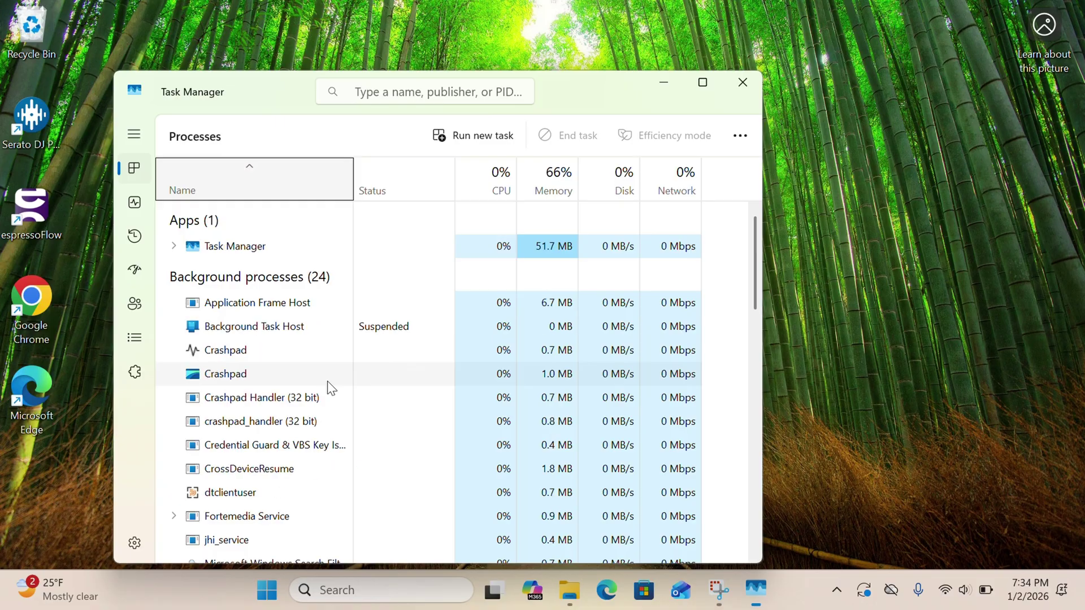
click(135, 273)
scroll(226, 322, down, 1)
click(230, 325)
right_click(232, 327)
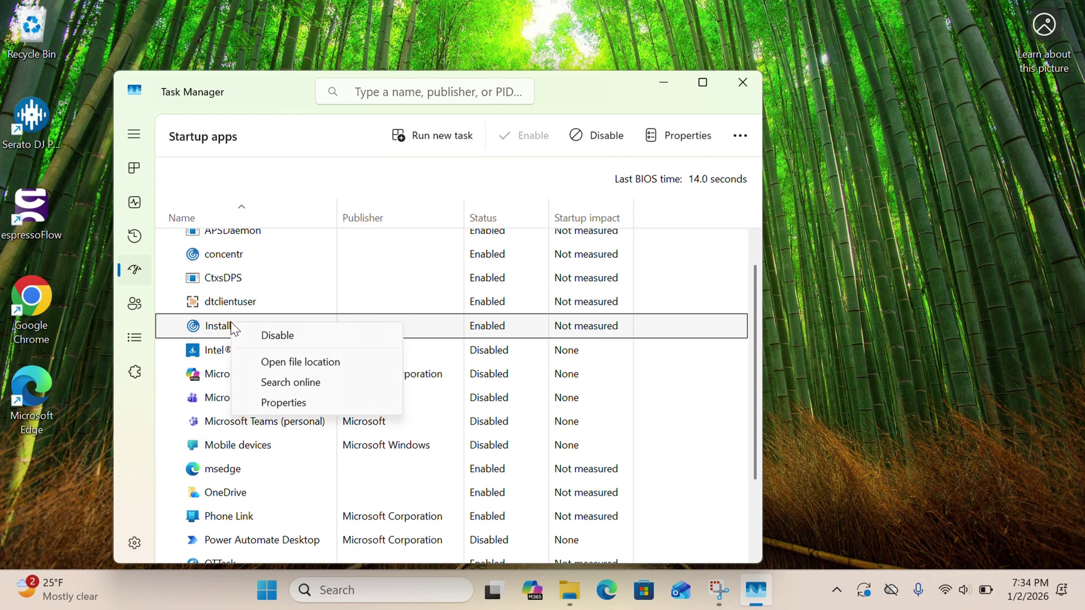
click(247, 335)
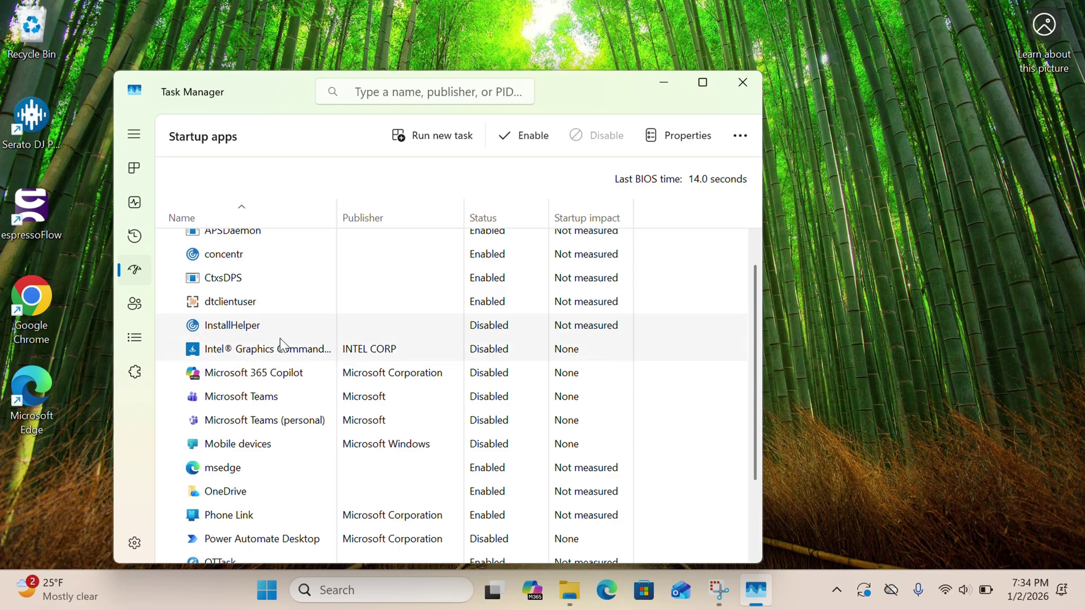
scroll(286, 316, up, 1)
scroll(286, 309, down, 3)
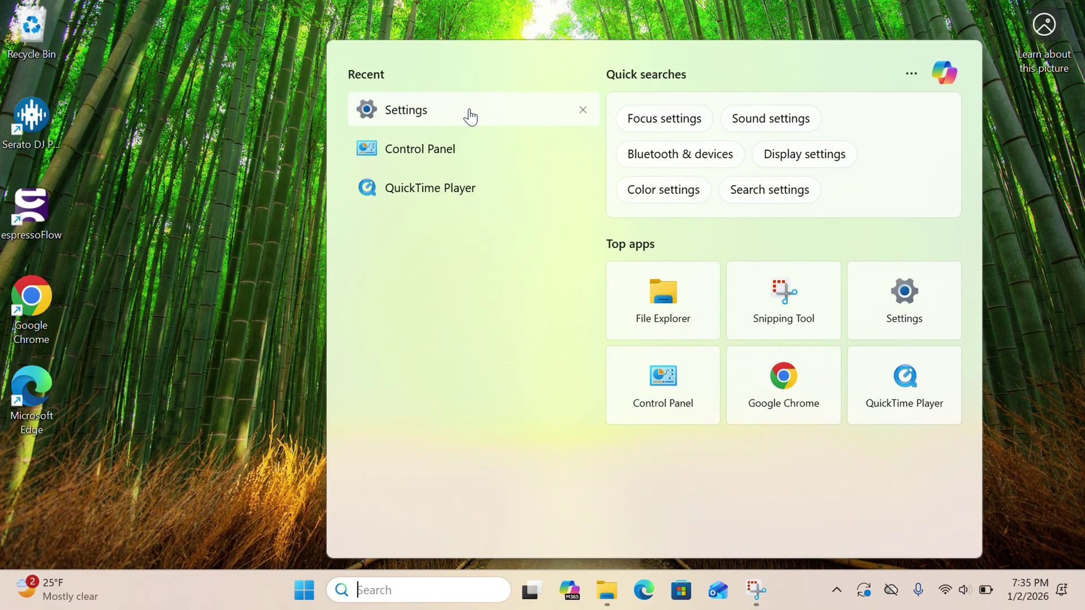
In Installed apps, open the Xbox app's Advanced options and set Background app permissions to Never
click(468, 115)
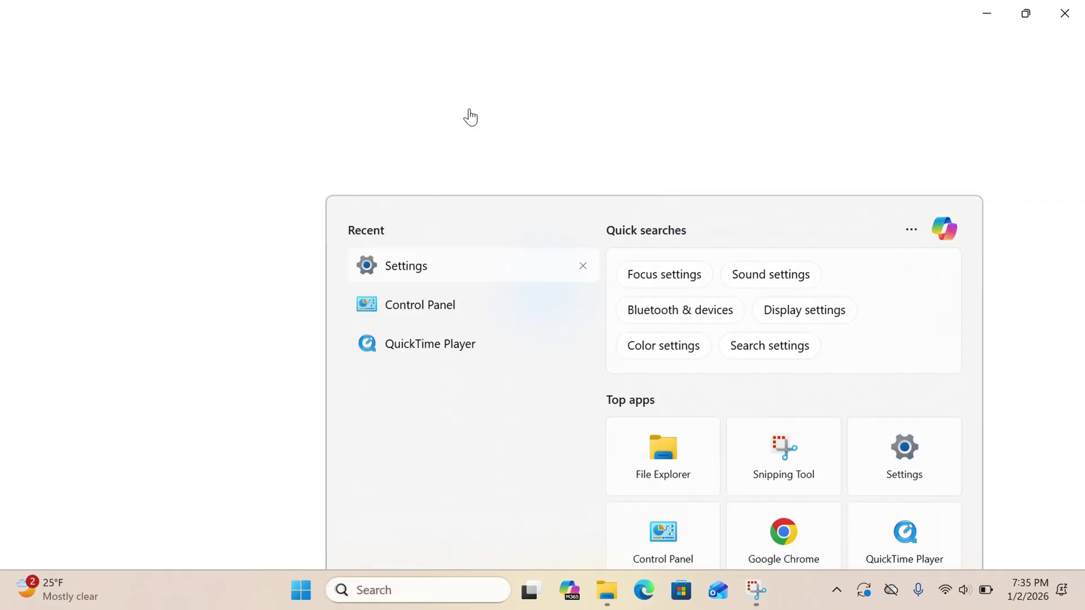
click(365, 141)
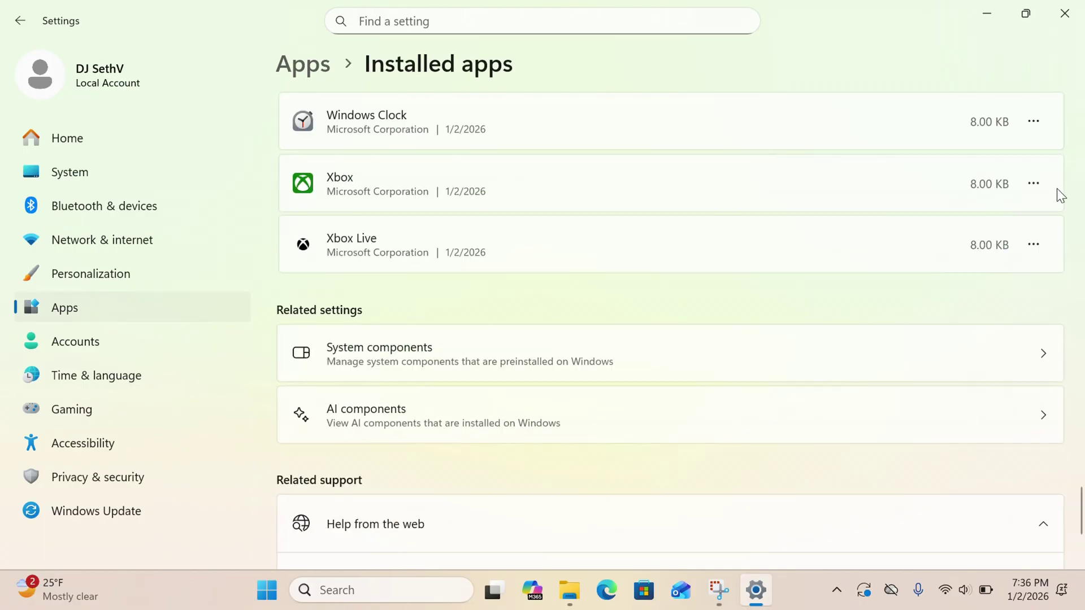
click(1034, 185)
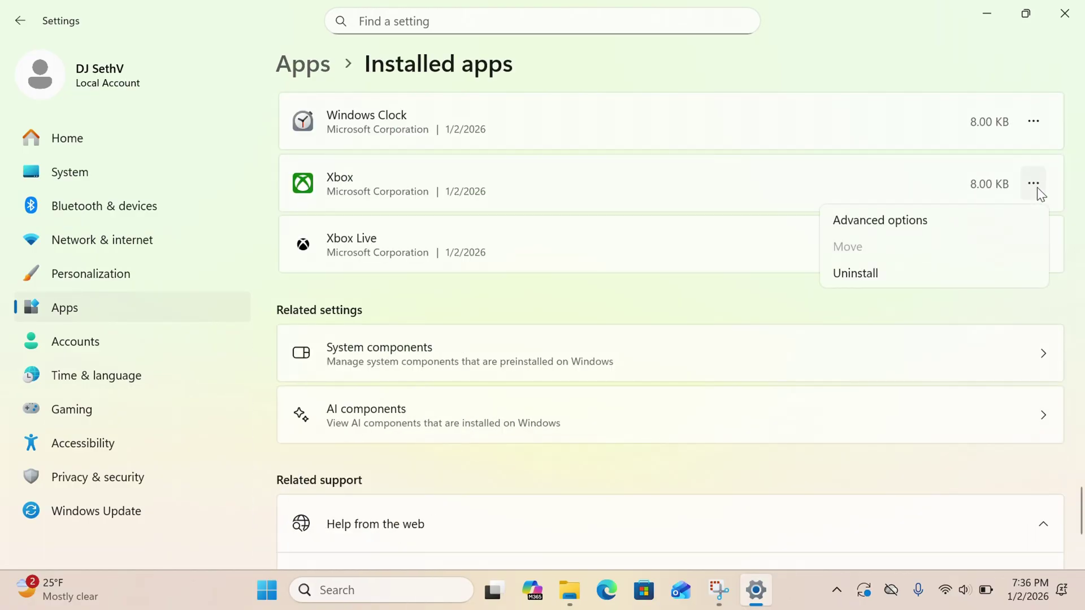
click(1000, 219)
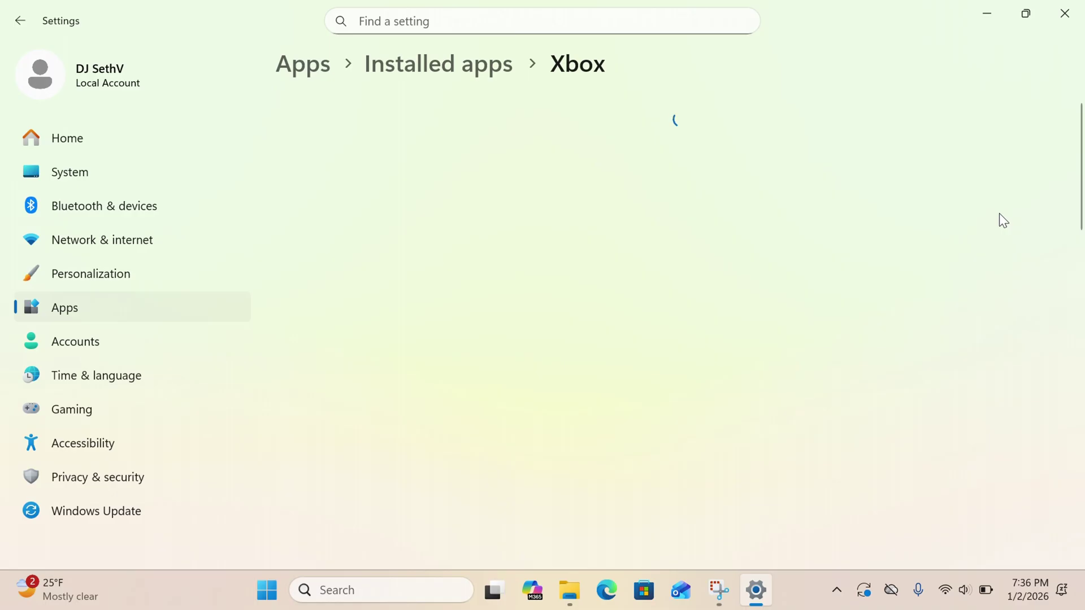
scroll(964, 224, down, 5)
click(468, 265)
click(466, 295)
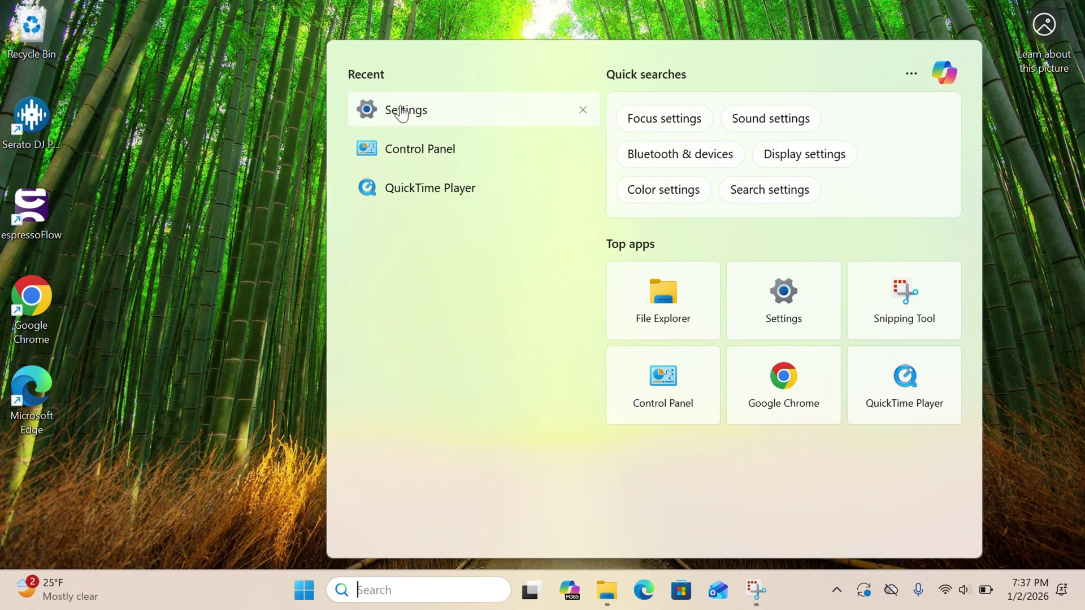
In Windows Update's Advanced options, set Adjust active hours to Manually
click(411, 107)
click(108, 511)
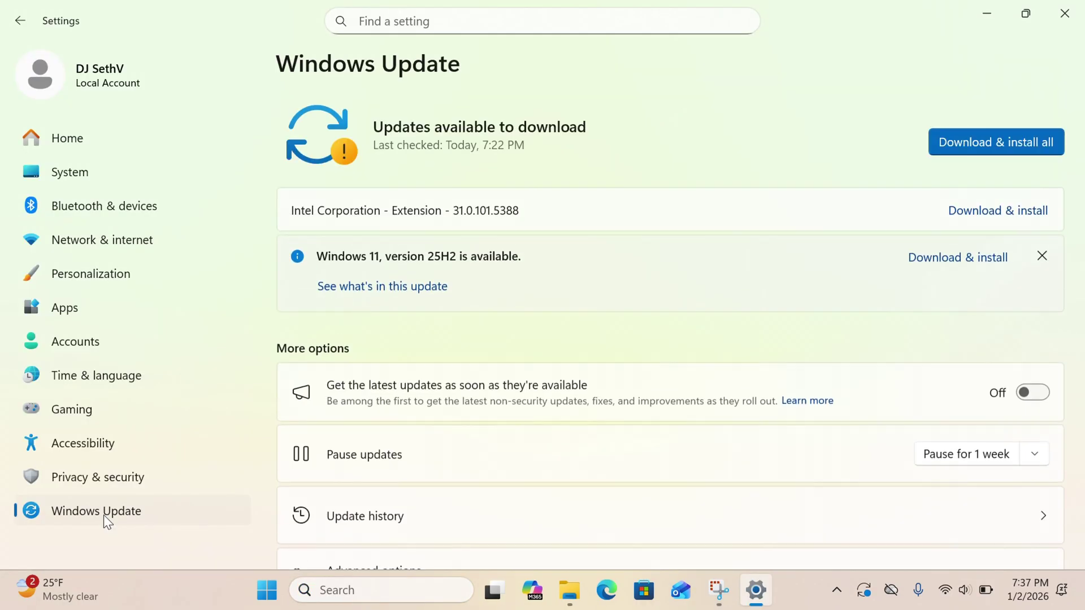
scroll(534, 406, down, 3)
click(533, 406)
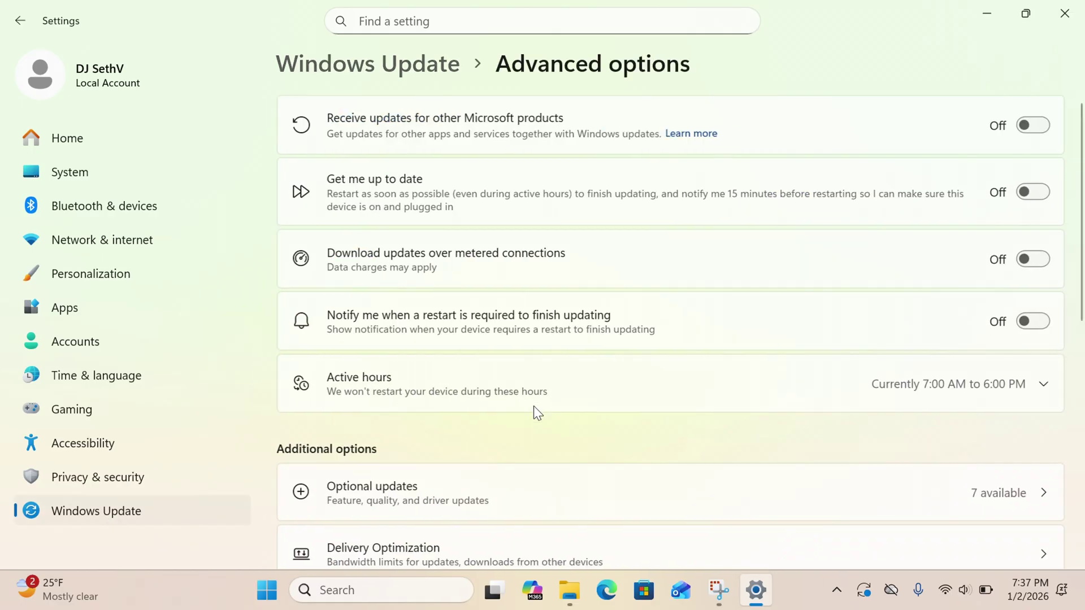
click(533, 403)
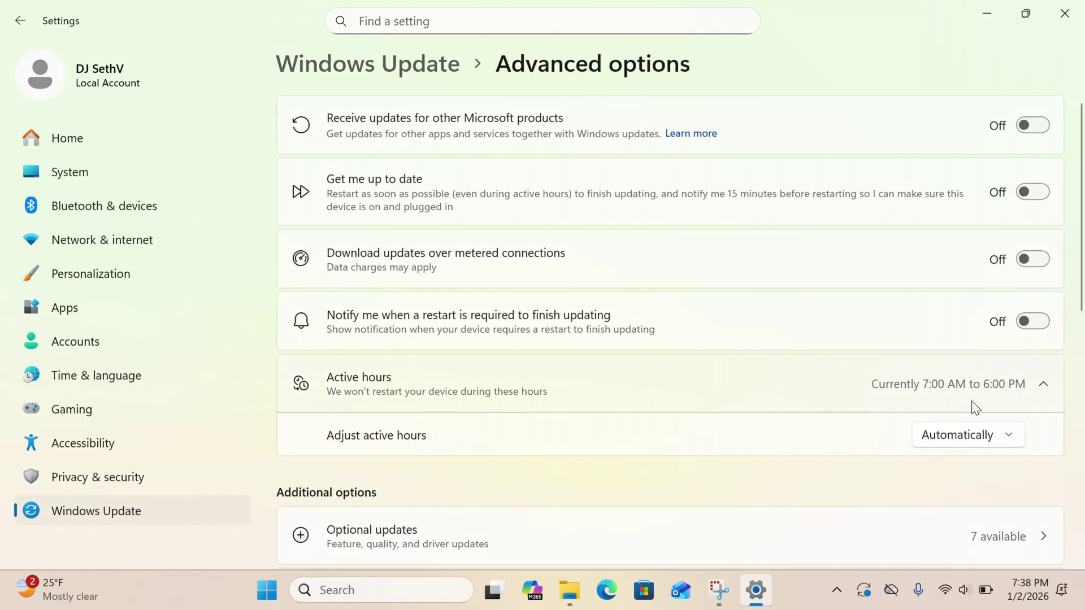
click(975, 440)
click(970, 409)
Pause Windows updates for 1 week
scroll(750, 474, down, 3)
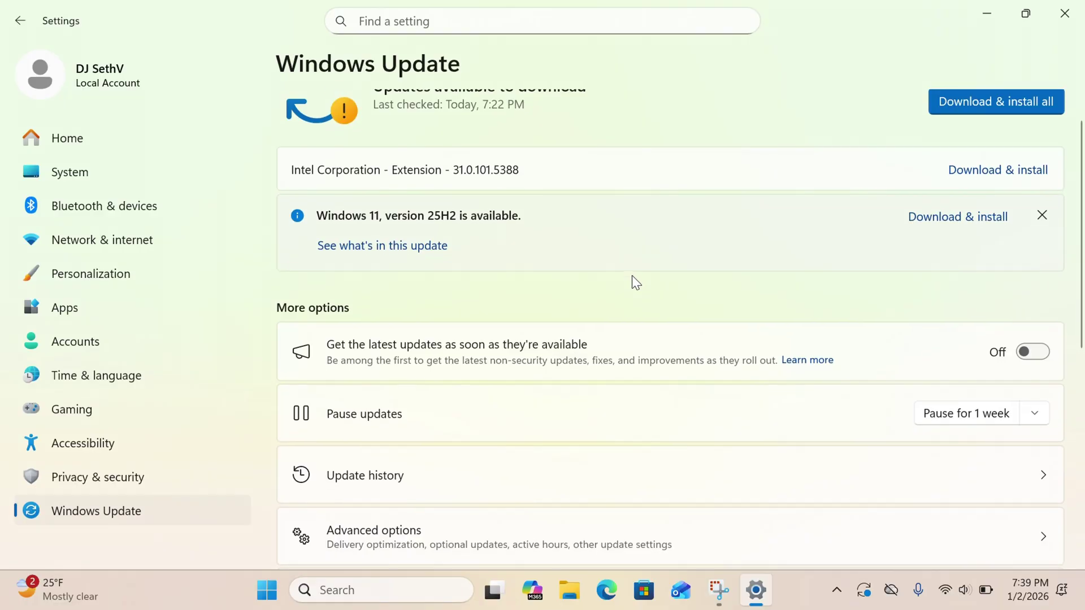
scroll(631, 281, down, 2)
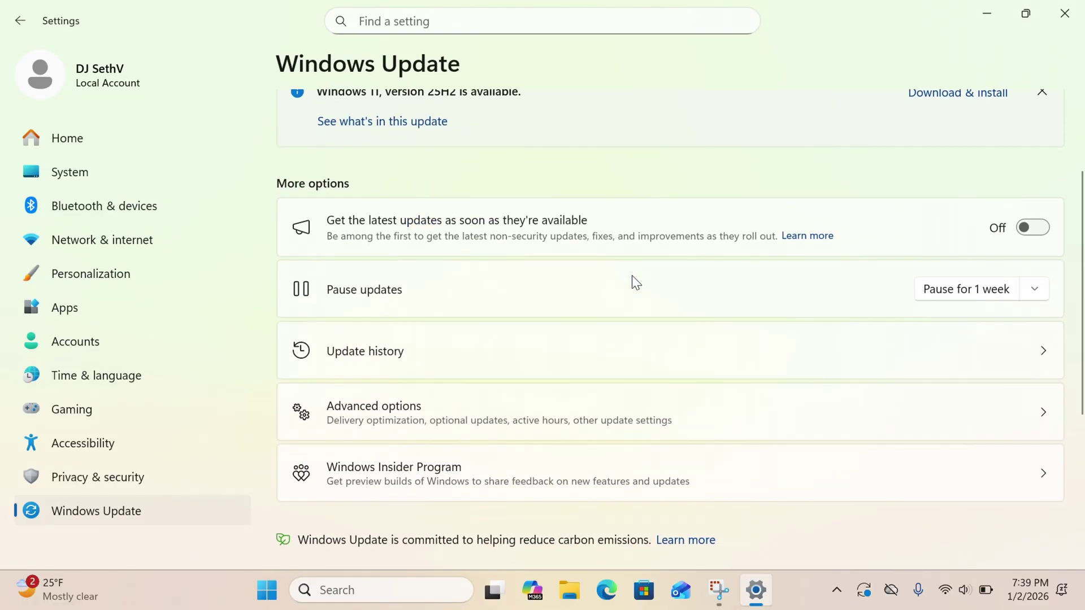
click(994, 293)
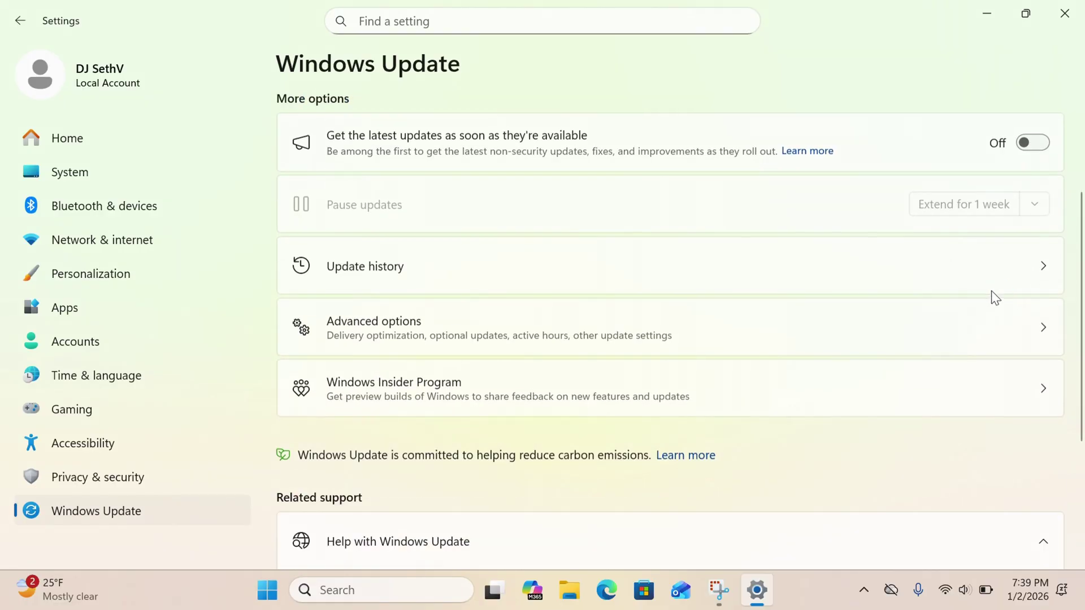